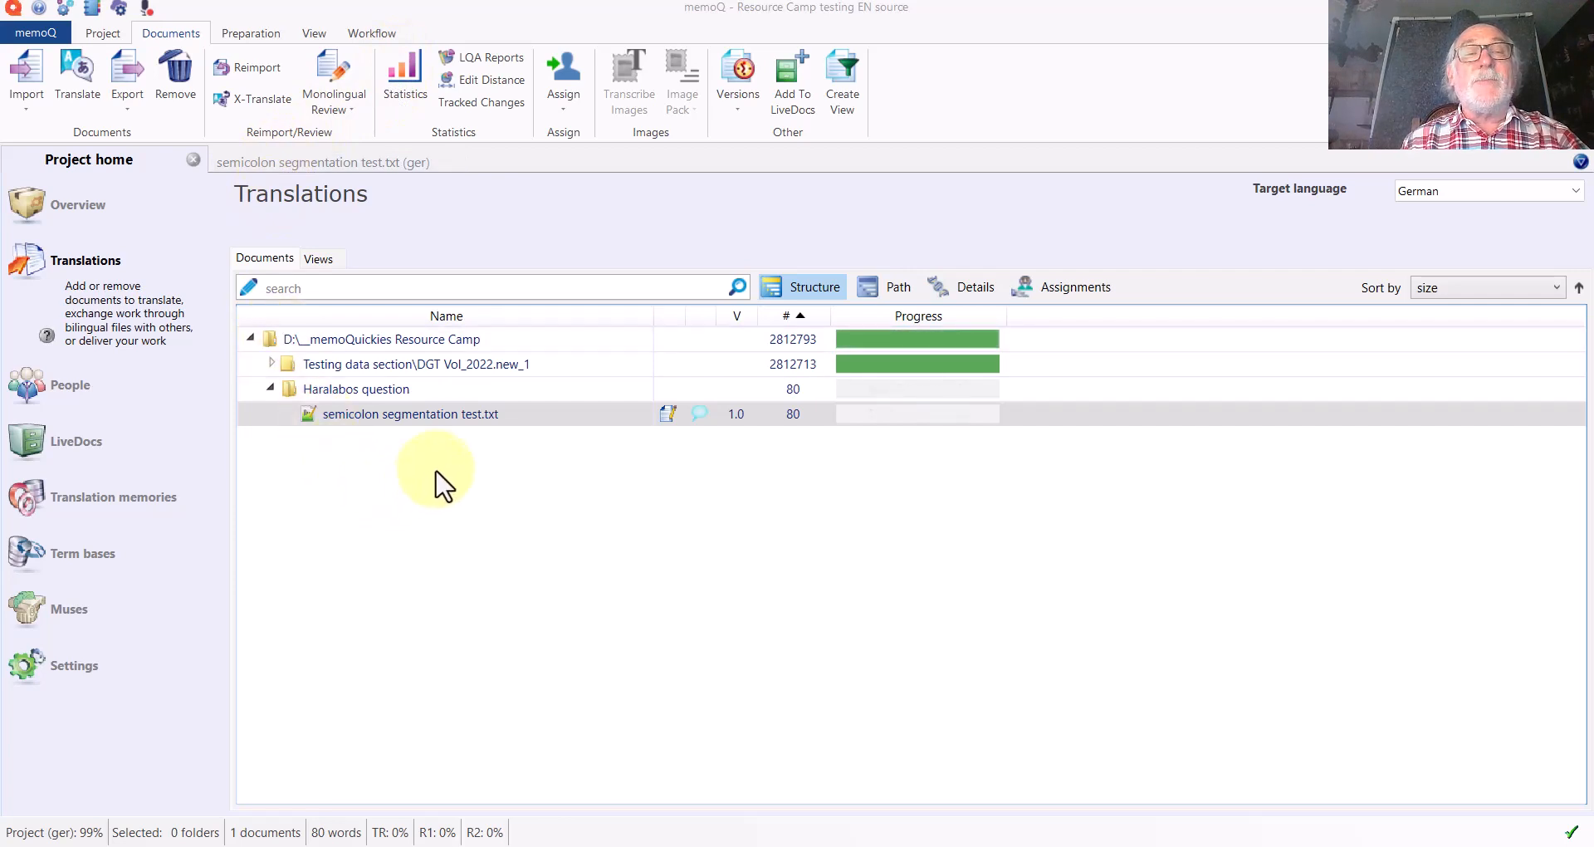
# Open semicolon segmentation test.txt and examine how the semicolons sit within the first three source segments.
pyautogui.click(367, 165)
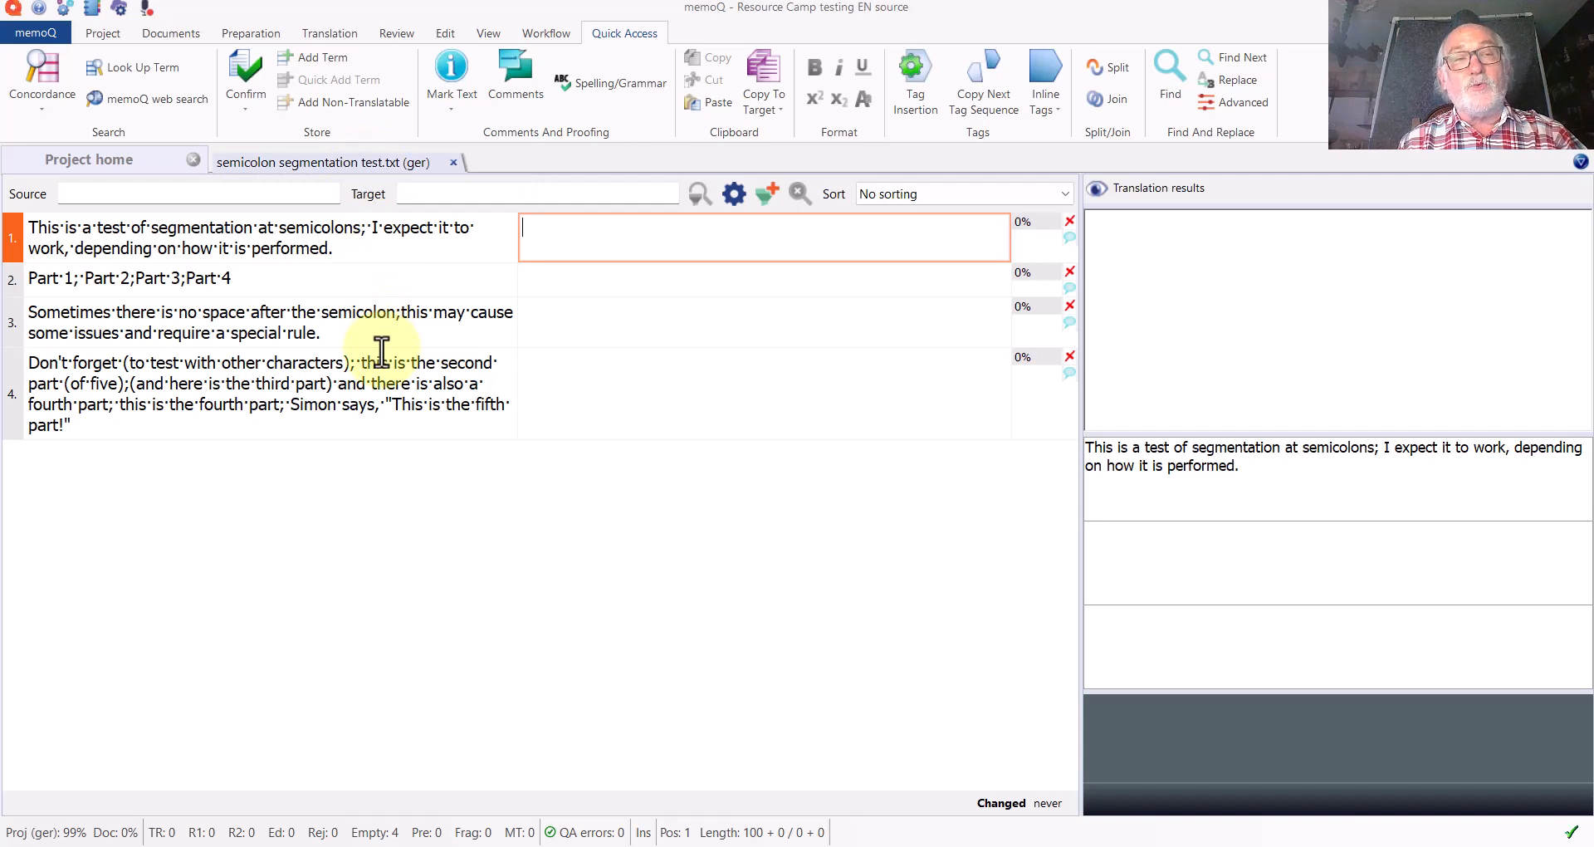
pyautogui.click(360, 231)
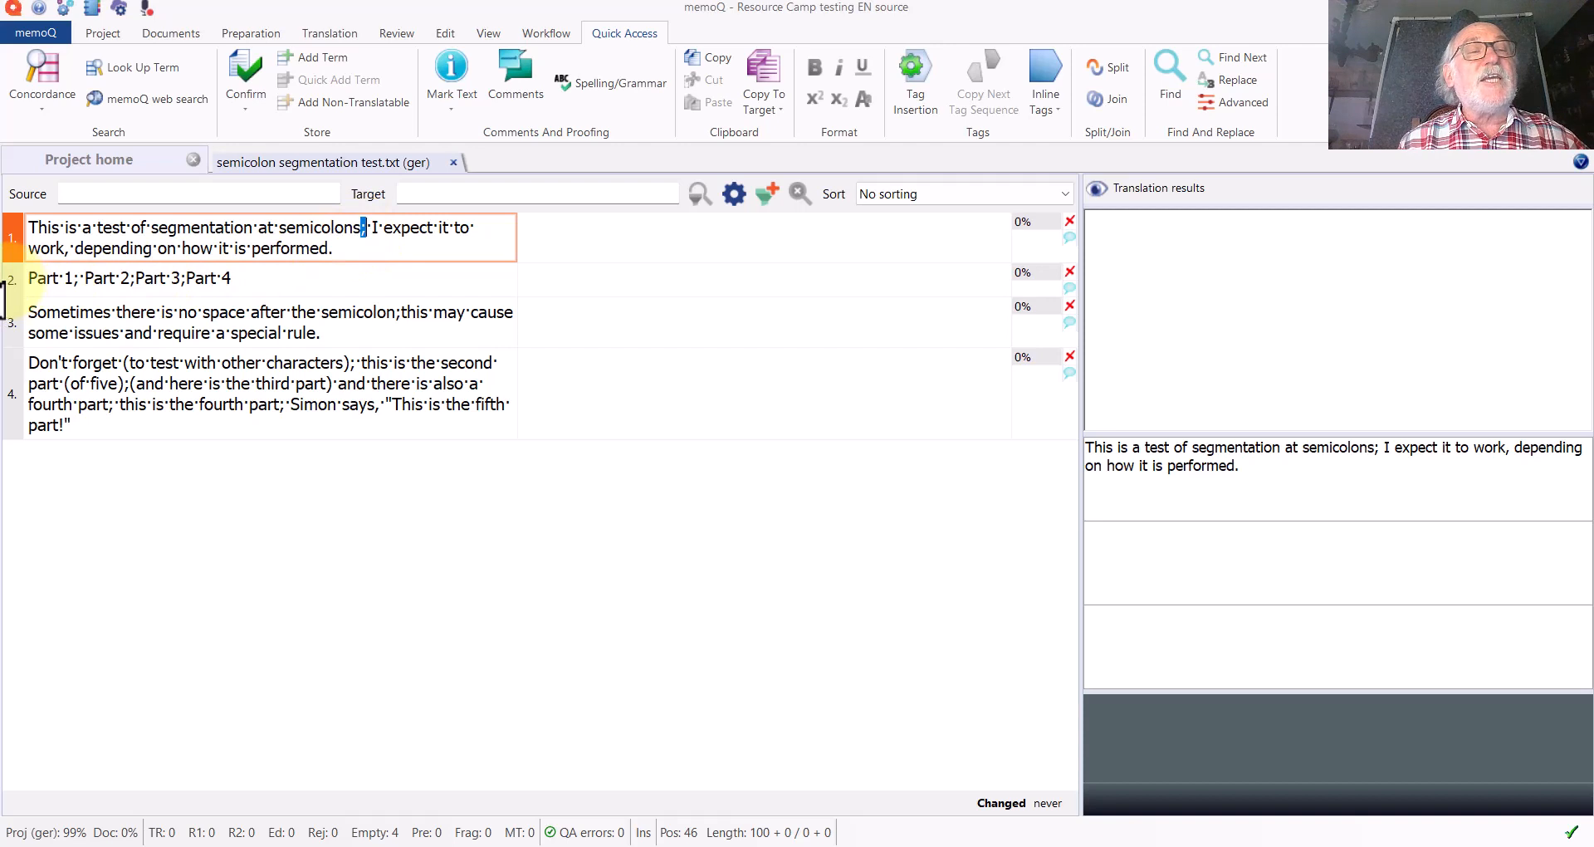
pyautogui.click(13, 284)
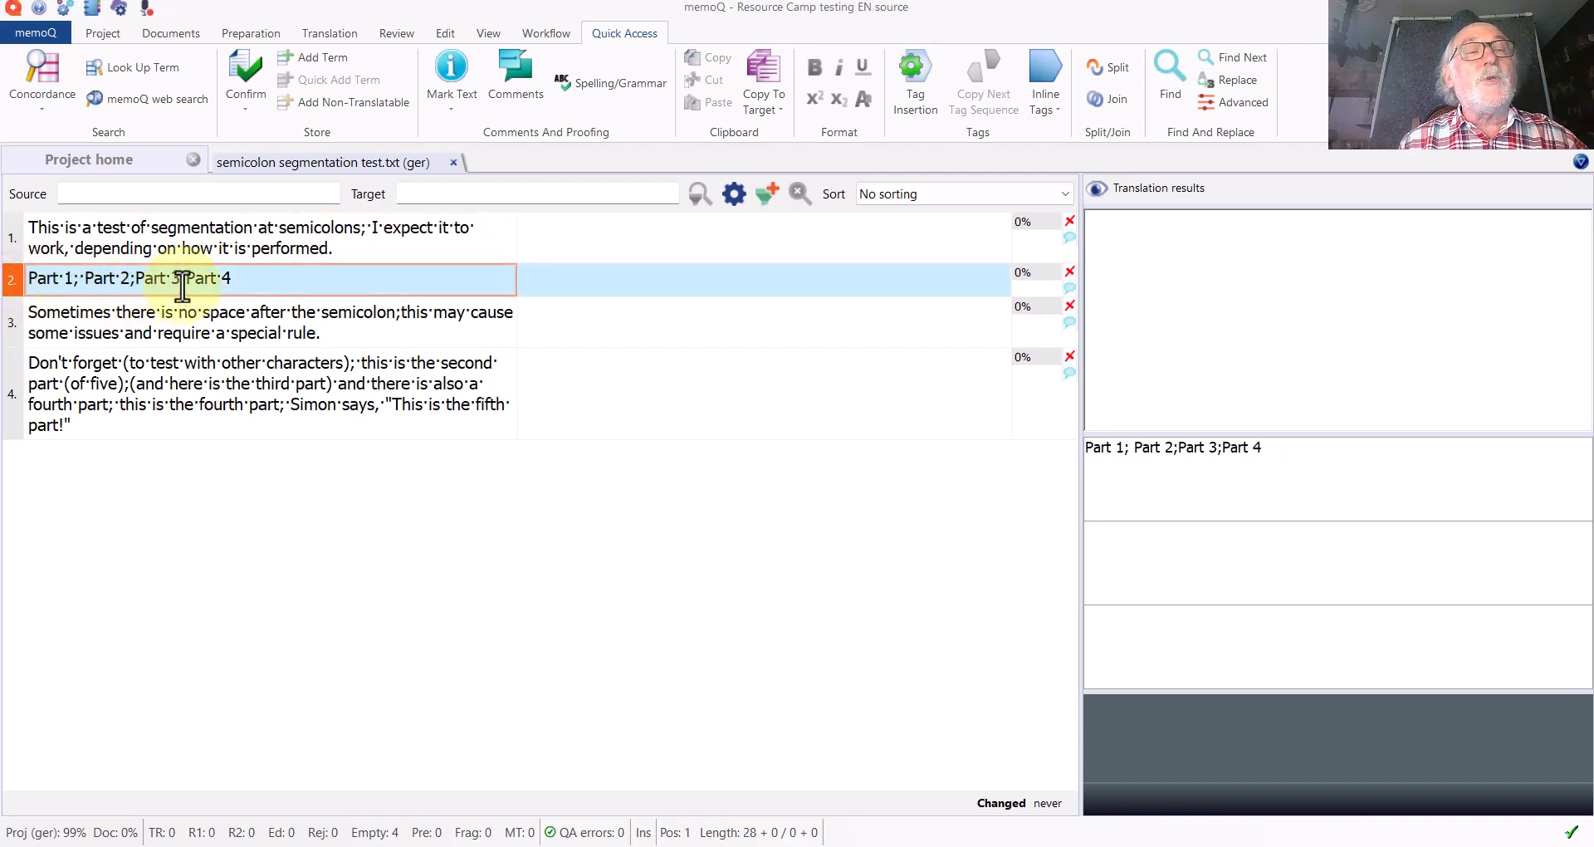
pyautogui.click(7, 336)
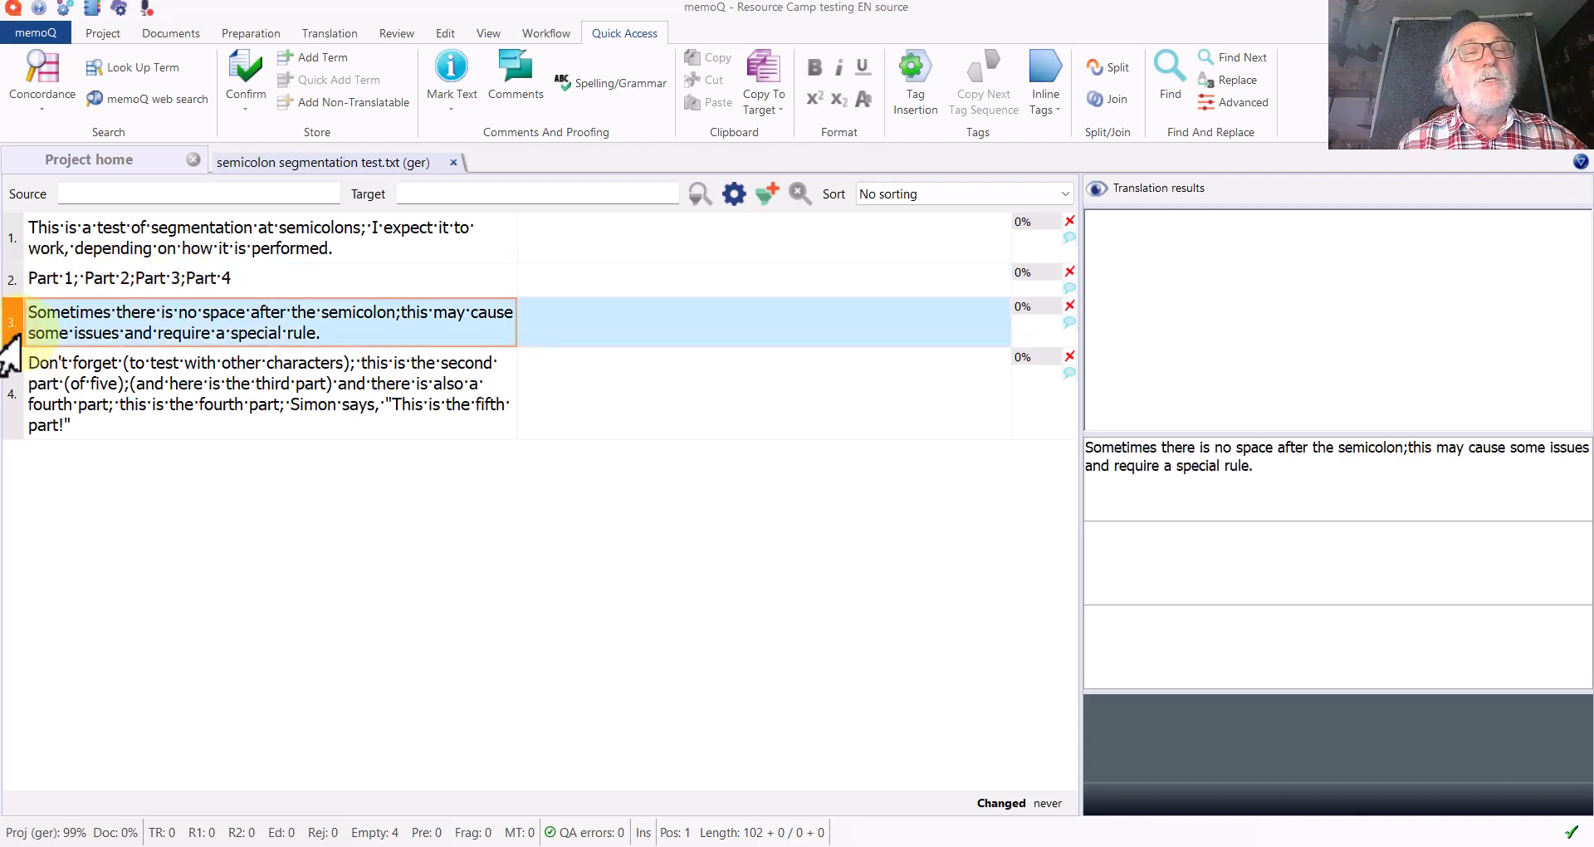
pyautogui.click(397, 314)
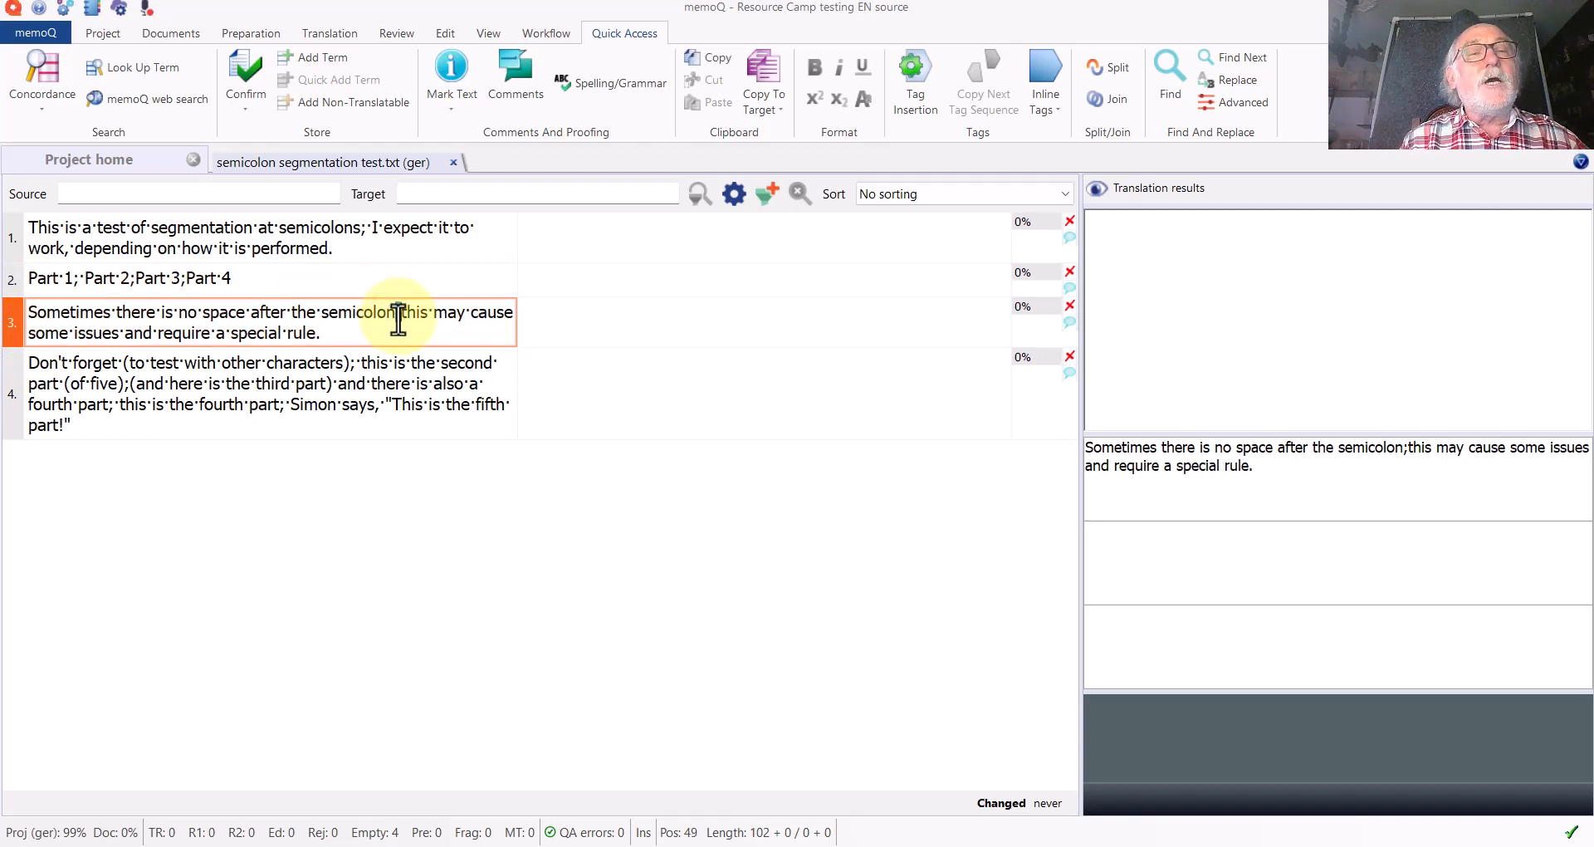
pyautogui.hotkey('shift', 'Right')
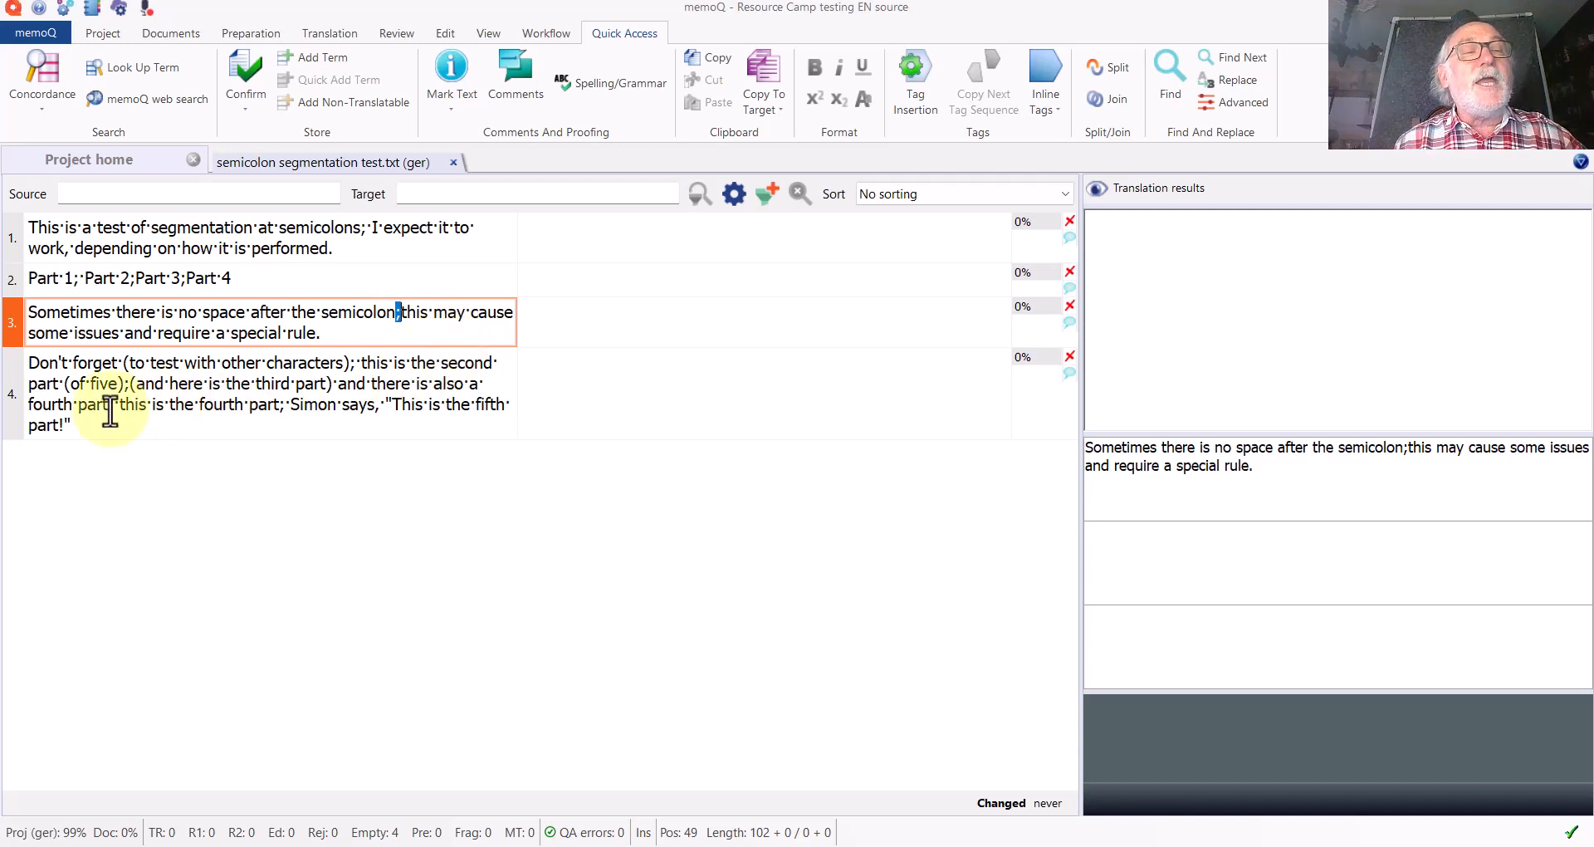
# Examine each semicolon in the fourth segment, including those next to parentheses and before lowercase and uppercase words.
pyautogui.click(7, 406)
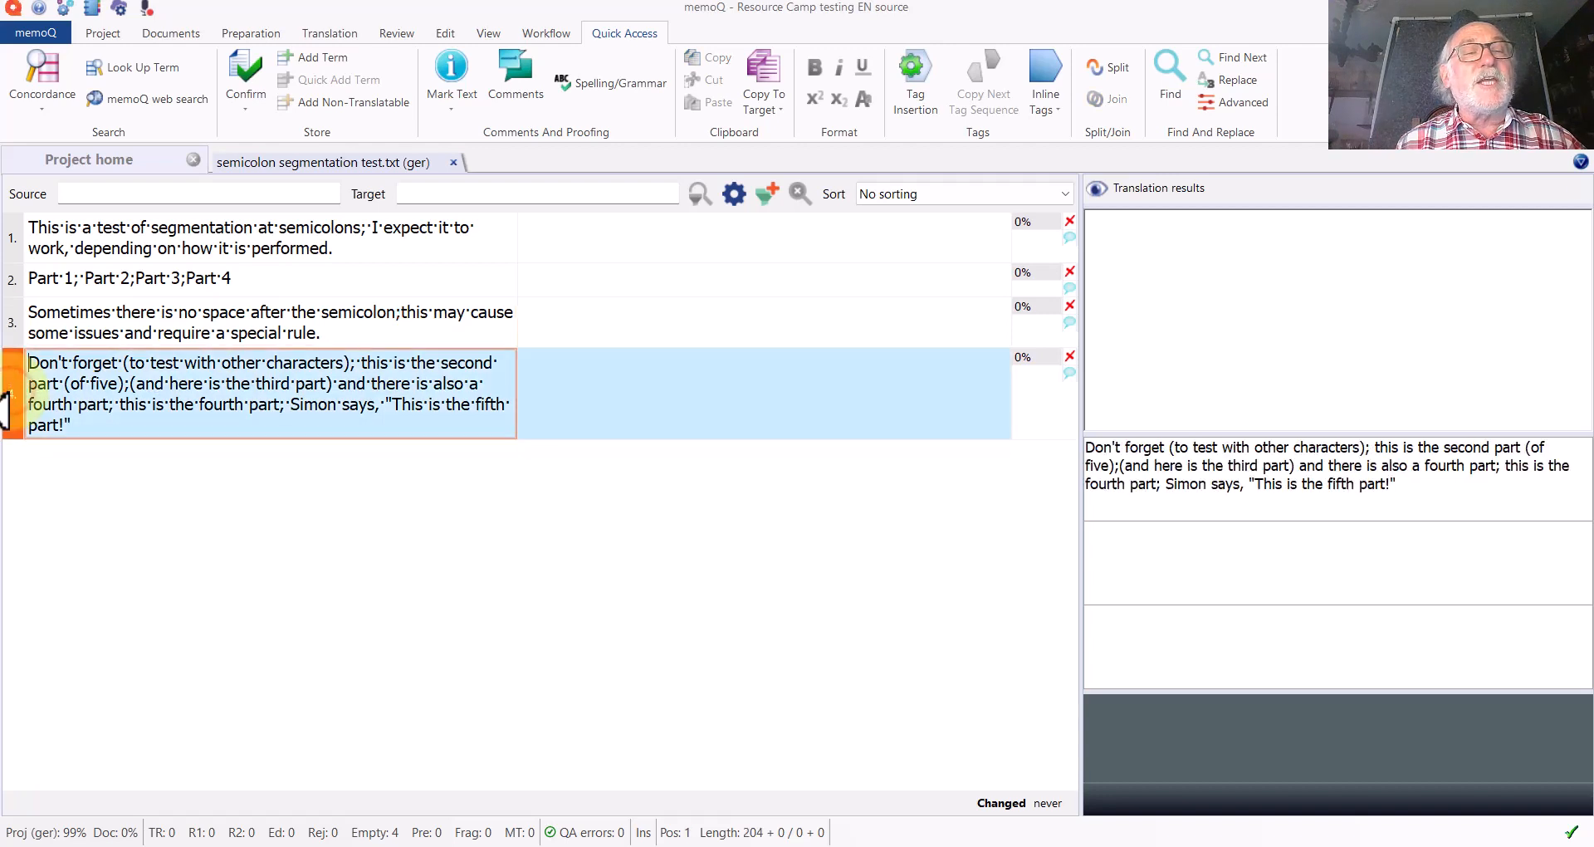
pyautogui.click(348, 368)
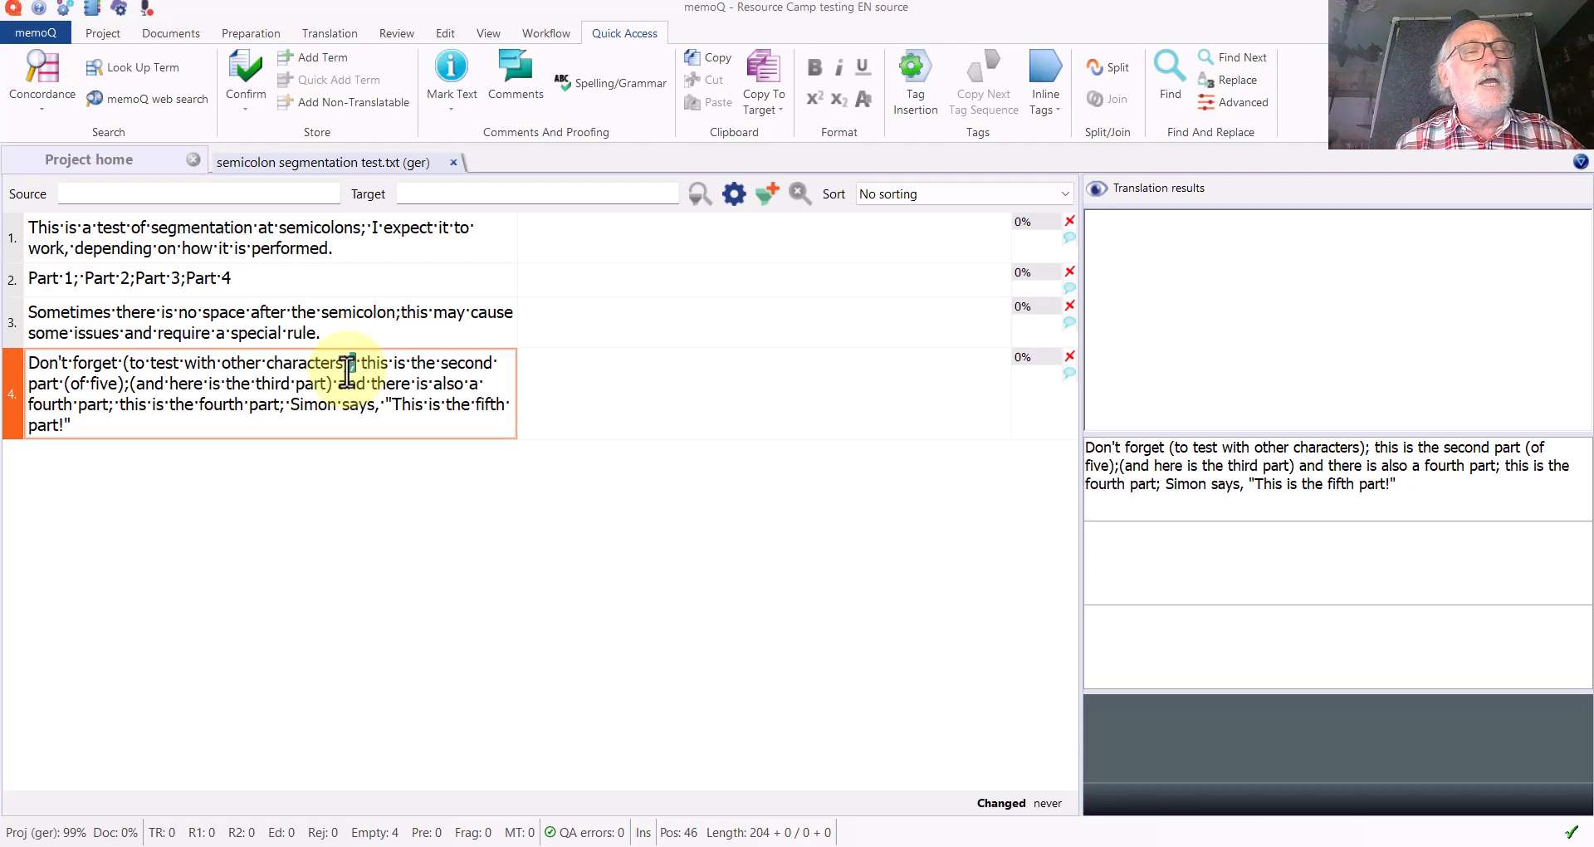
pyautogui.click(124, 386)
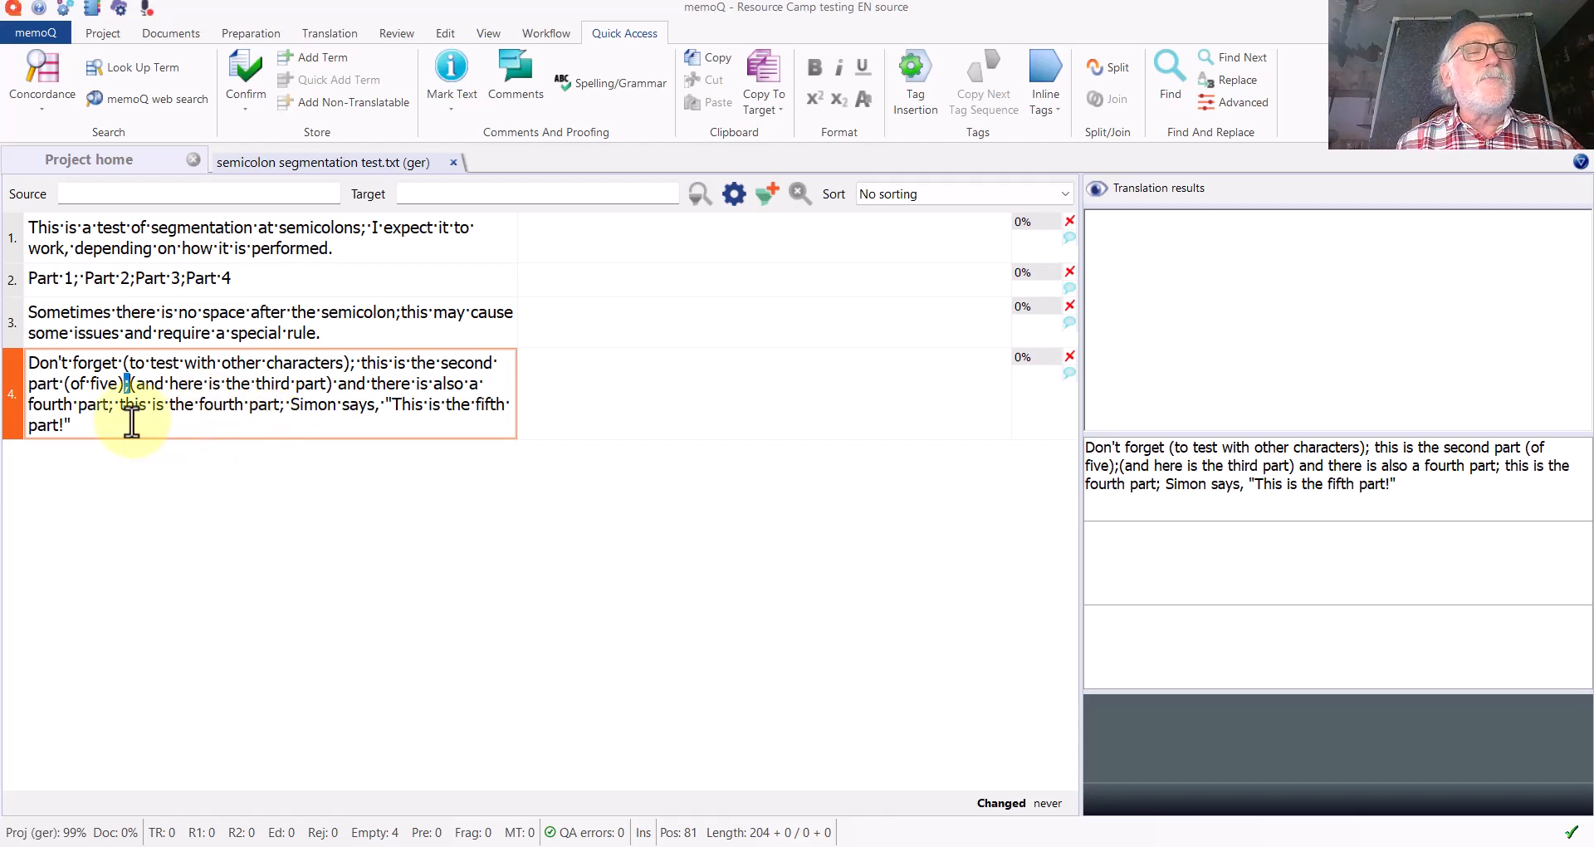
pyautogui.click(108, 407)
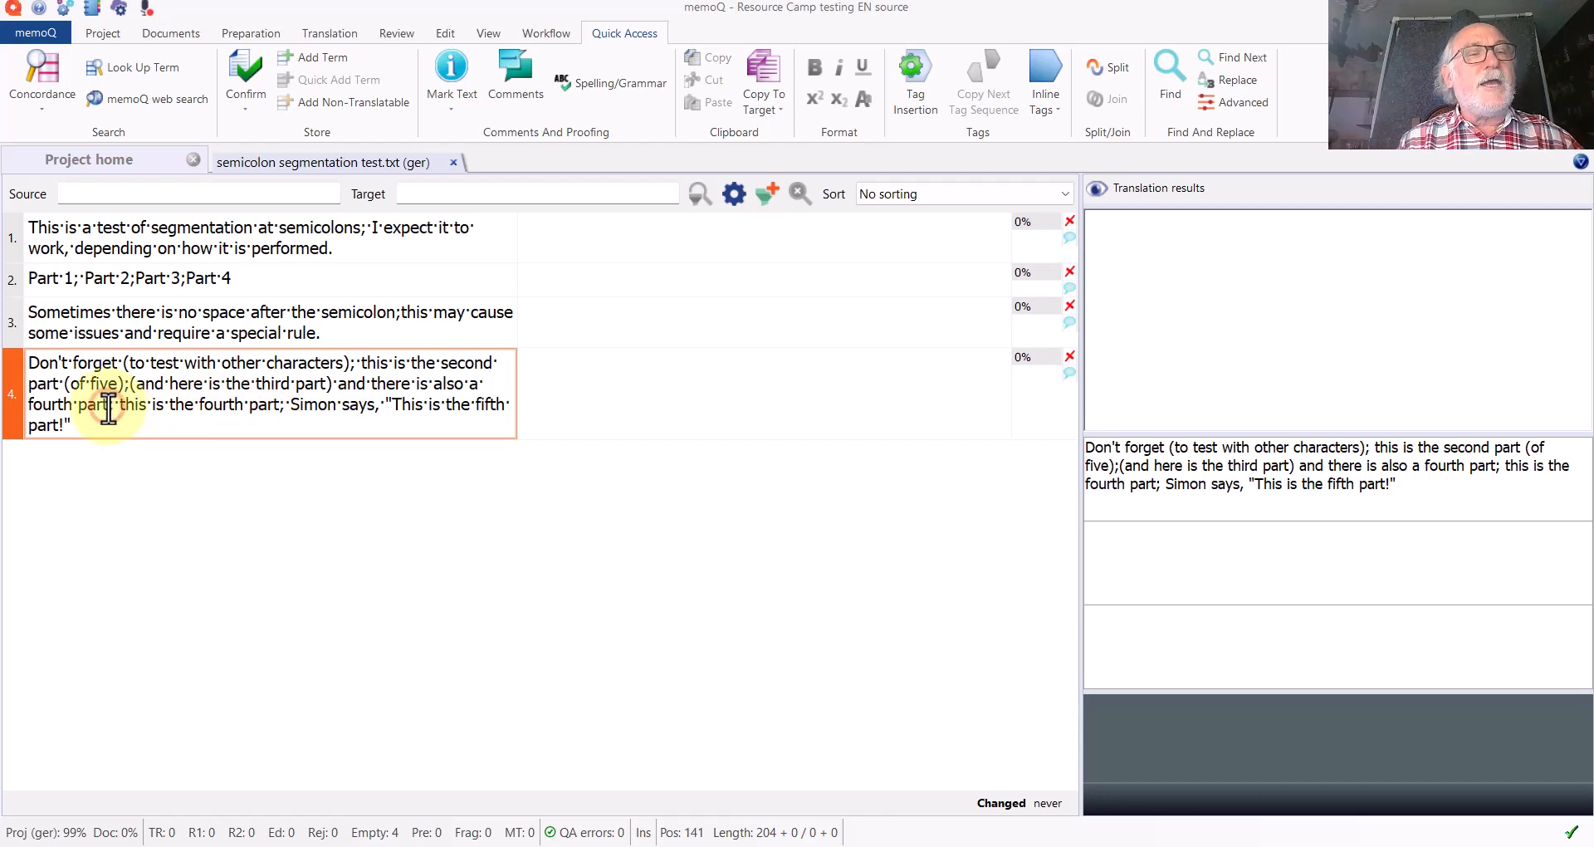
pyautogui.moveTo(111, 408); pyautogui.dragTo(123, 412)
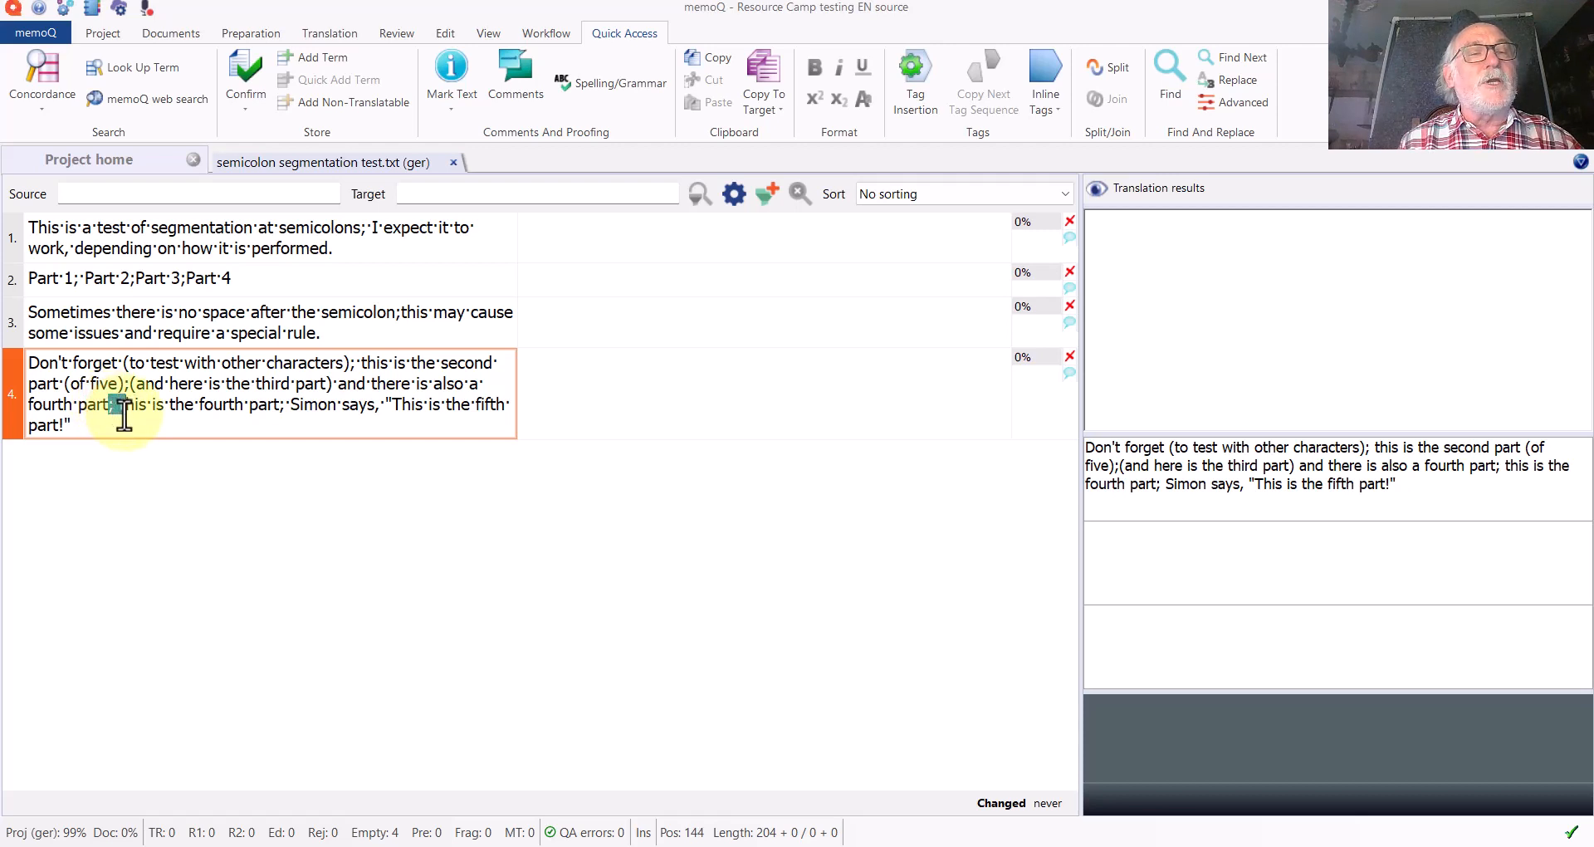
pyautogui.click(276, 409)
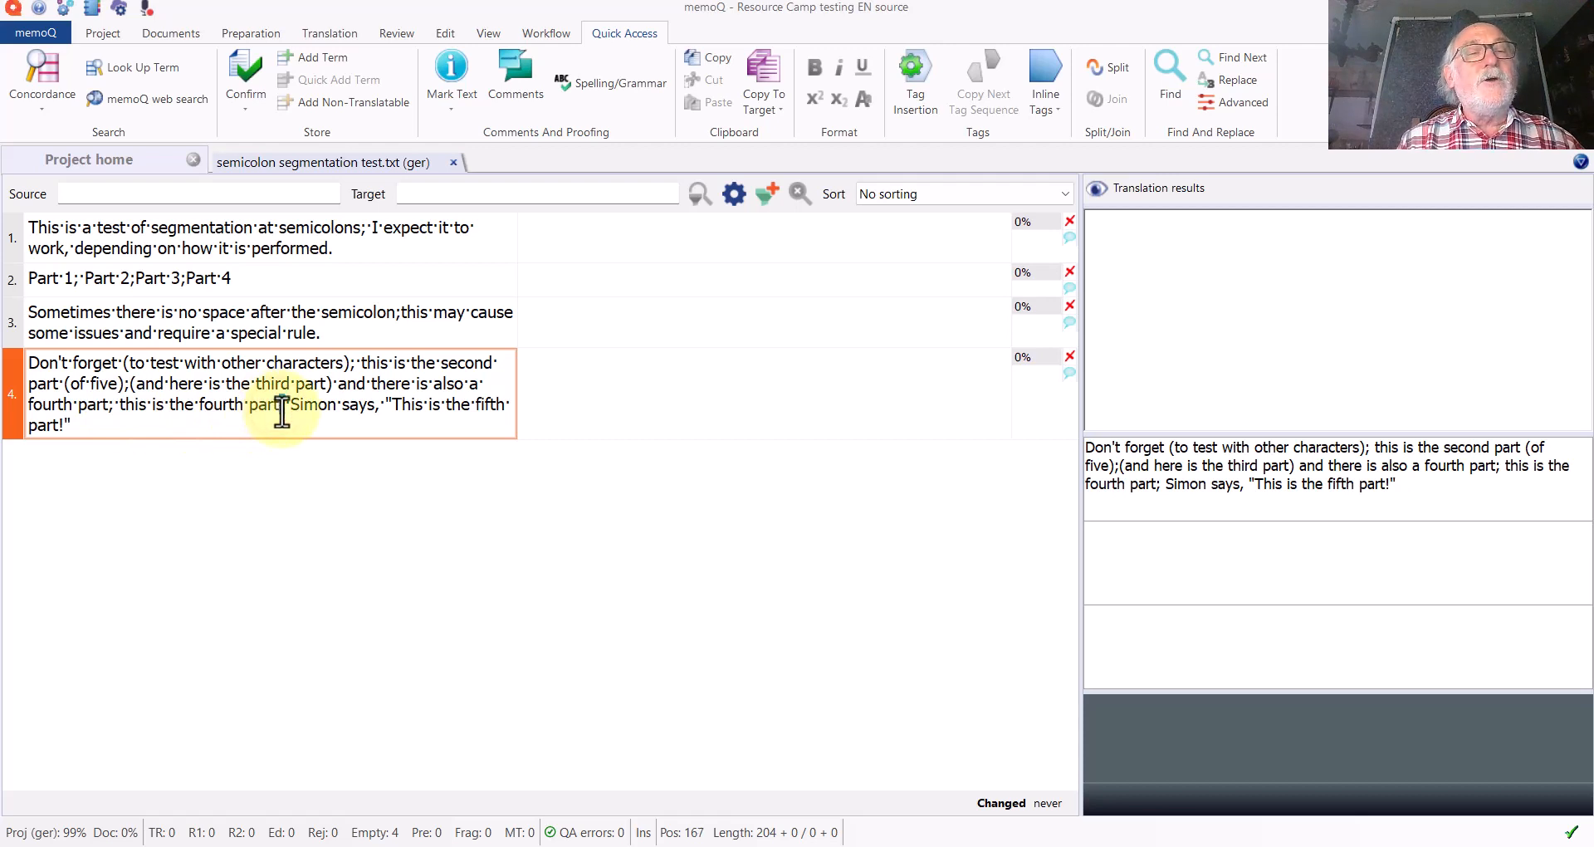
pyautogui.moveTo(278, 409); pyautogui.dragTo(296, 418)
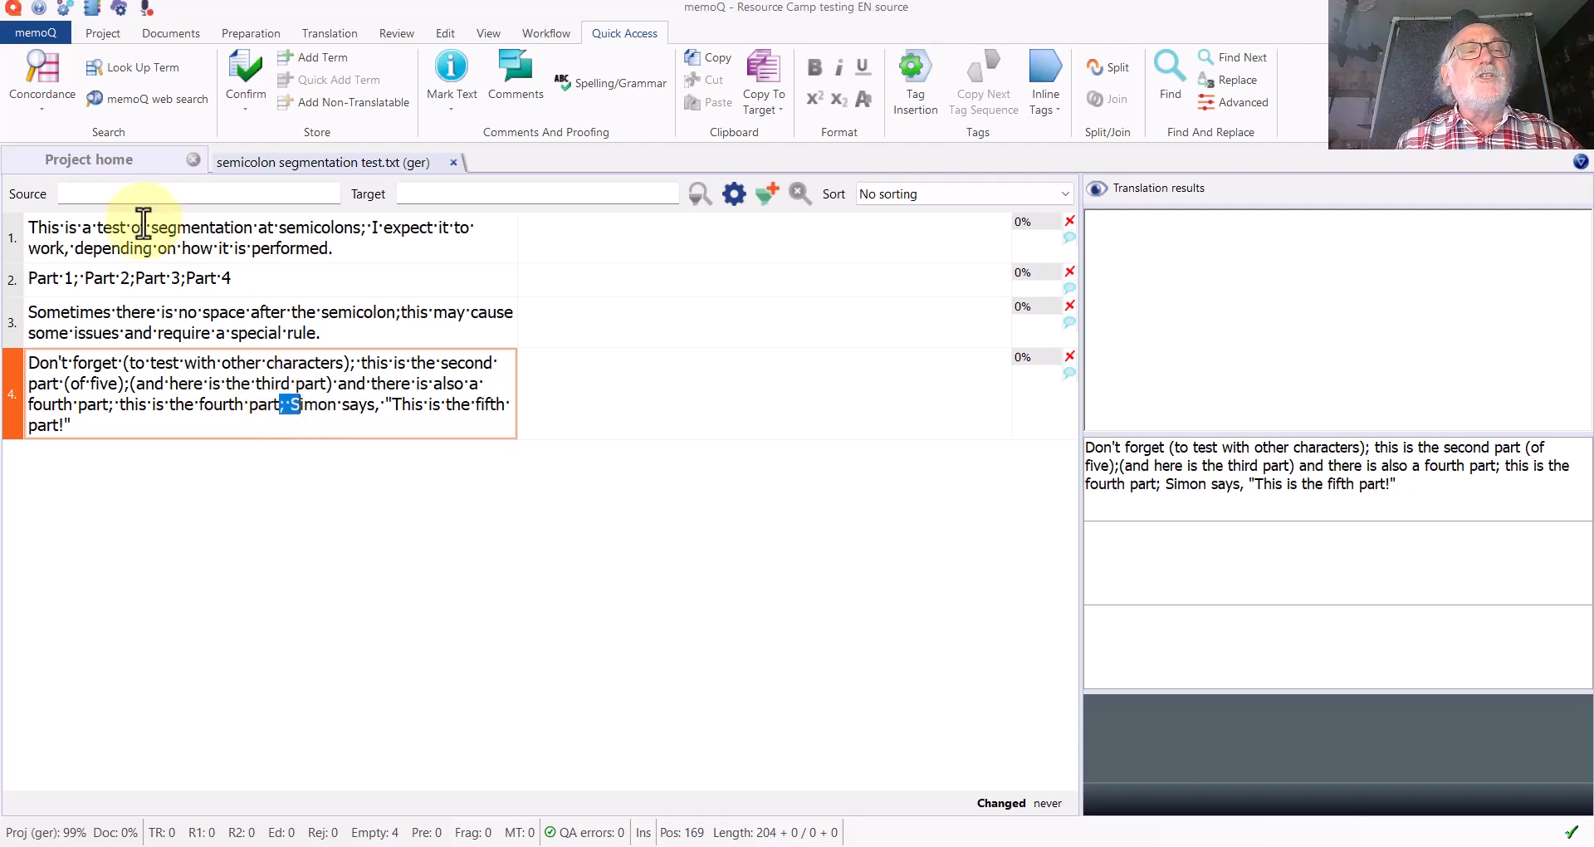
# Open the project's EN default copy segmentation rule set for editing and add a semicolon to the segment end characters.
pyautogui.click(122, 166)
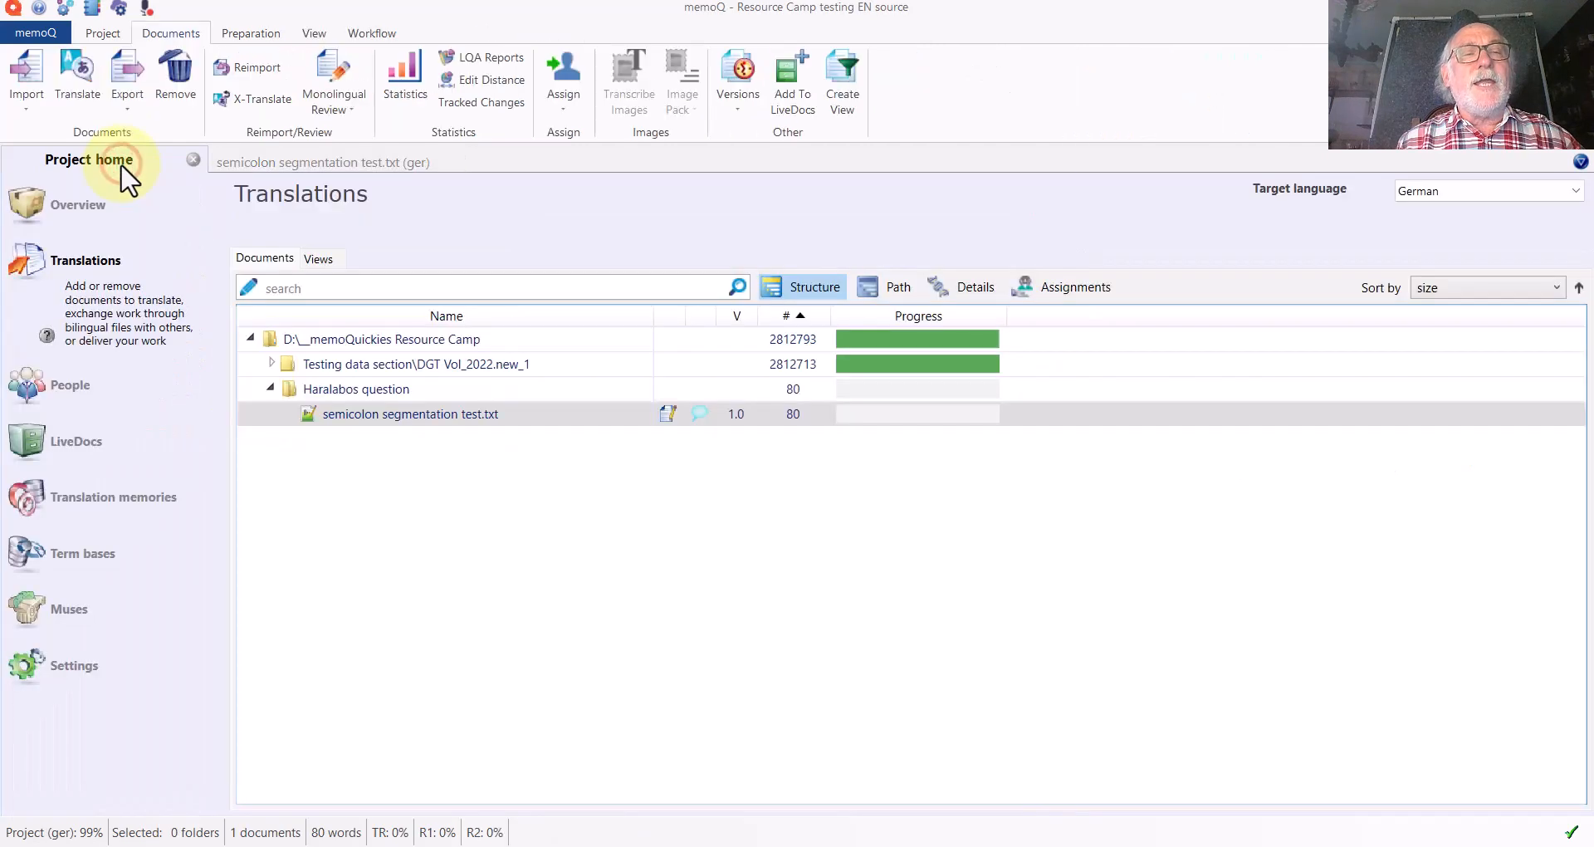
pyautogui.click(88, 683)
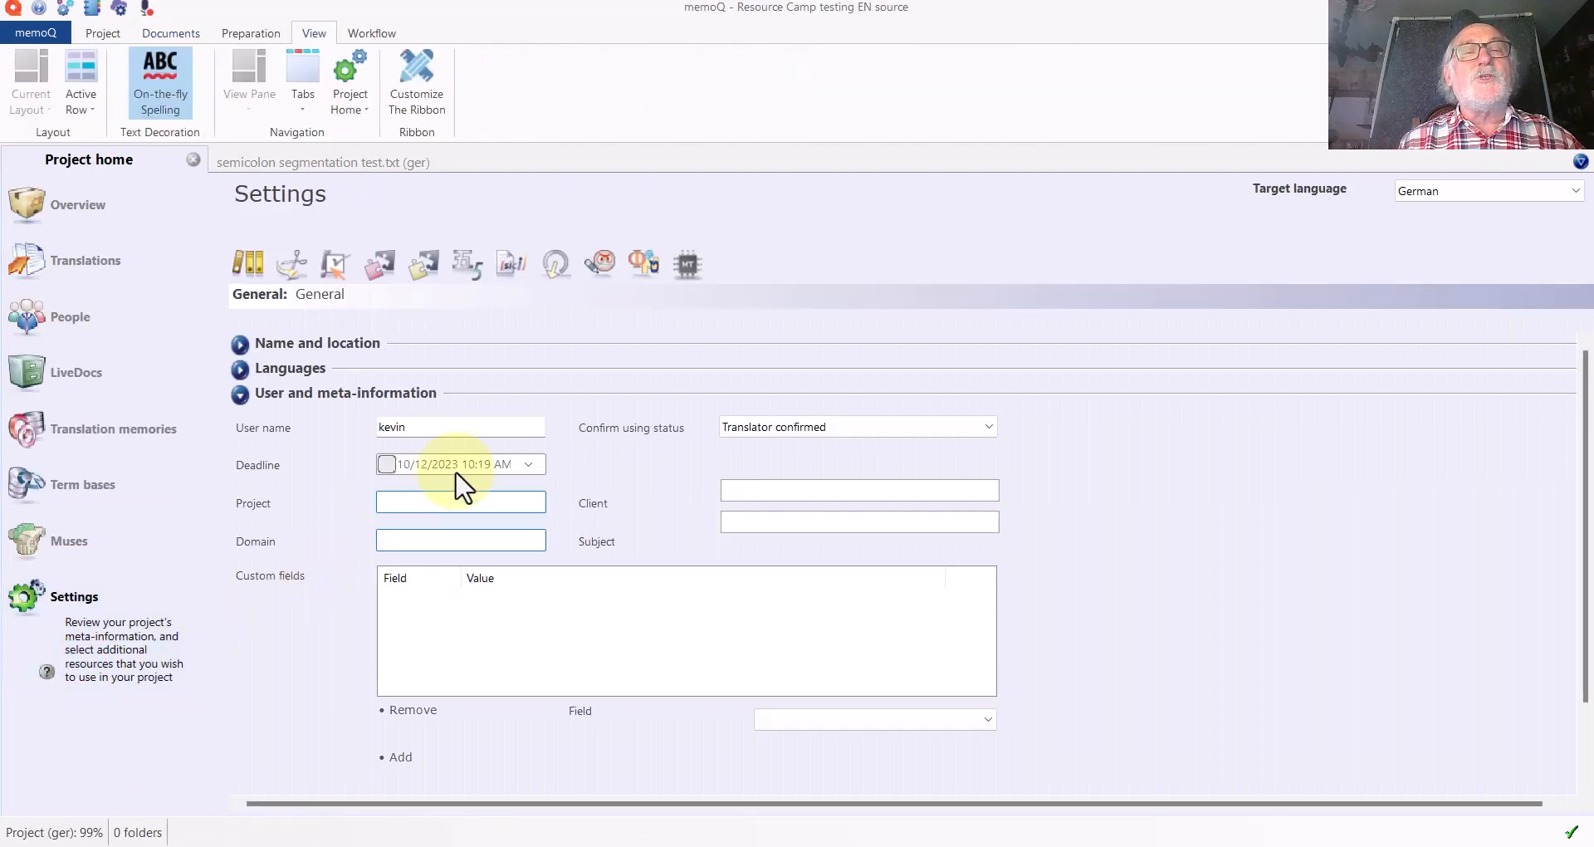
pyautogui.click(295, 265)
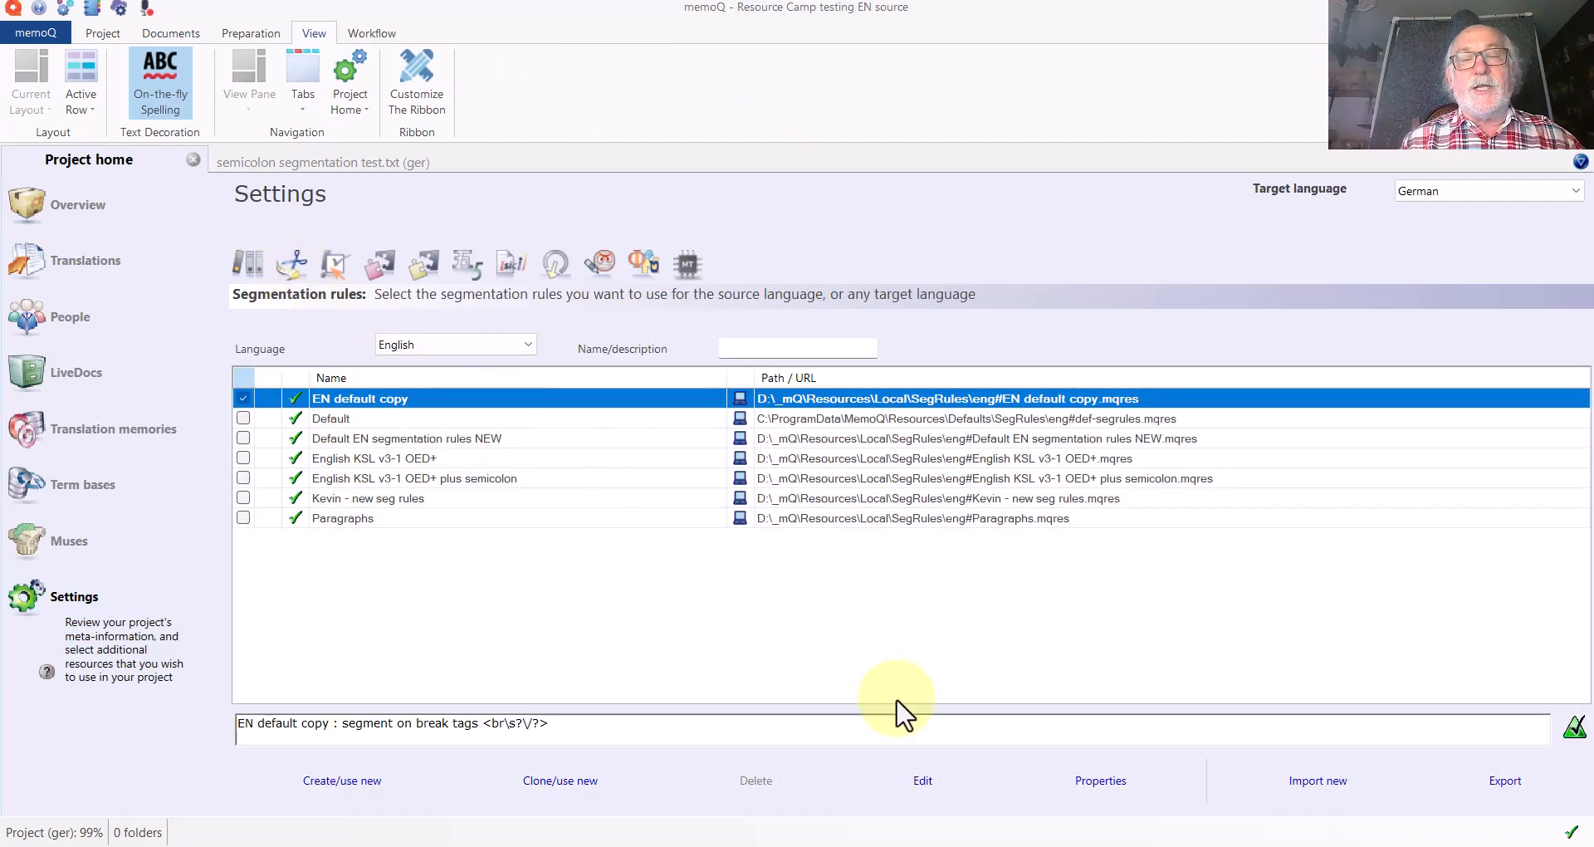
pyautogui.click(924, 780)
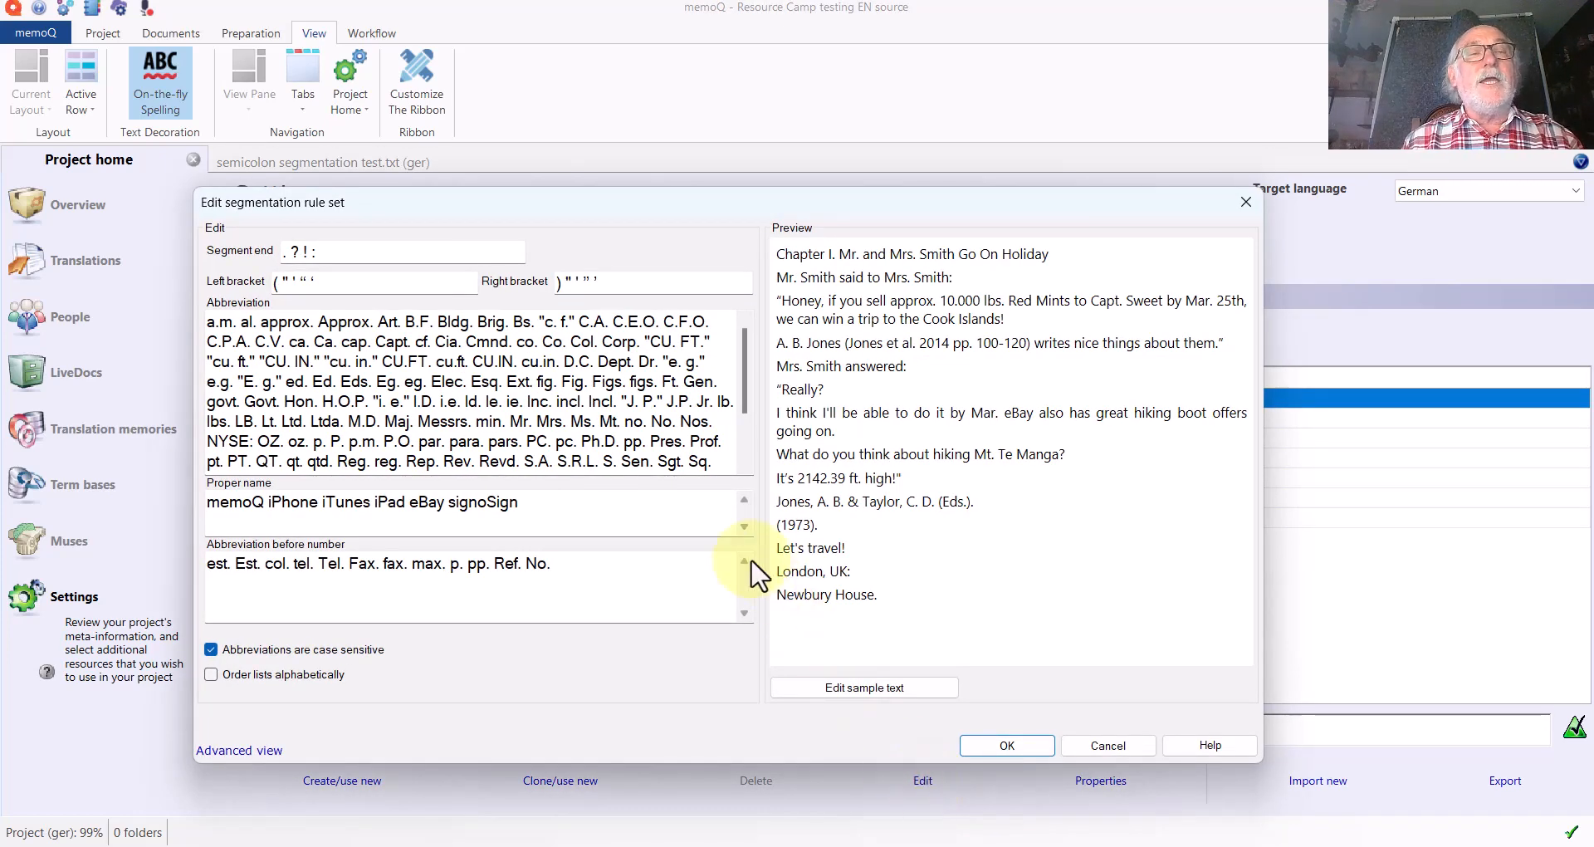
pyautogui.click(352, 253)
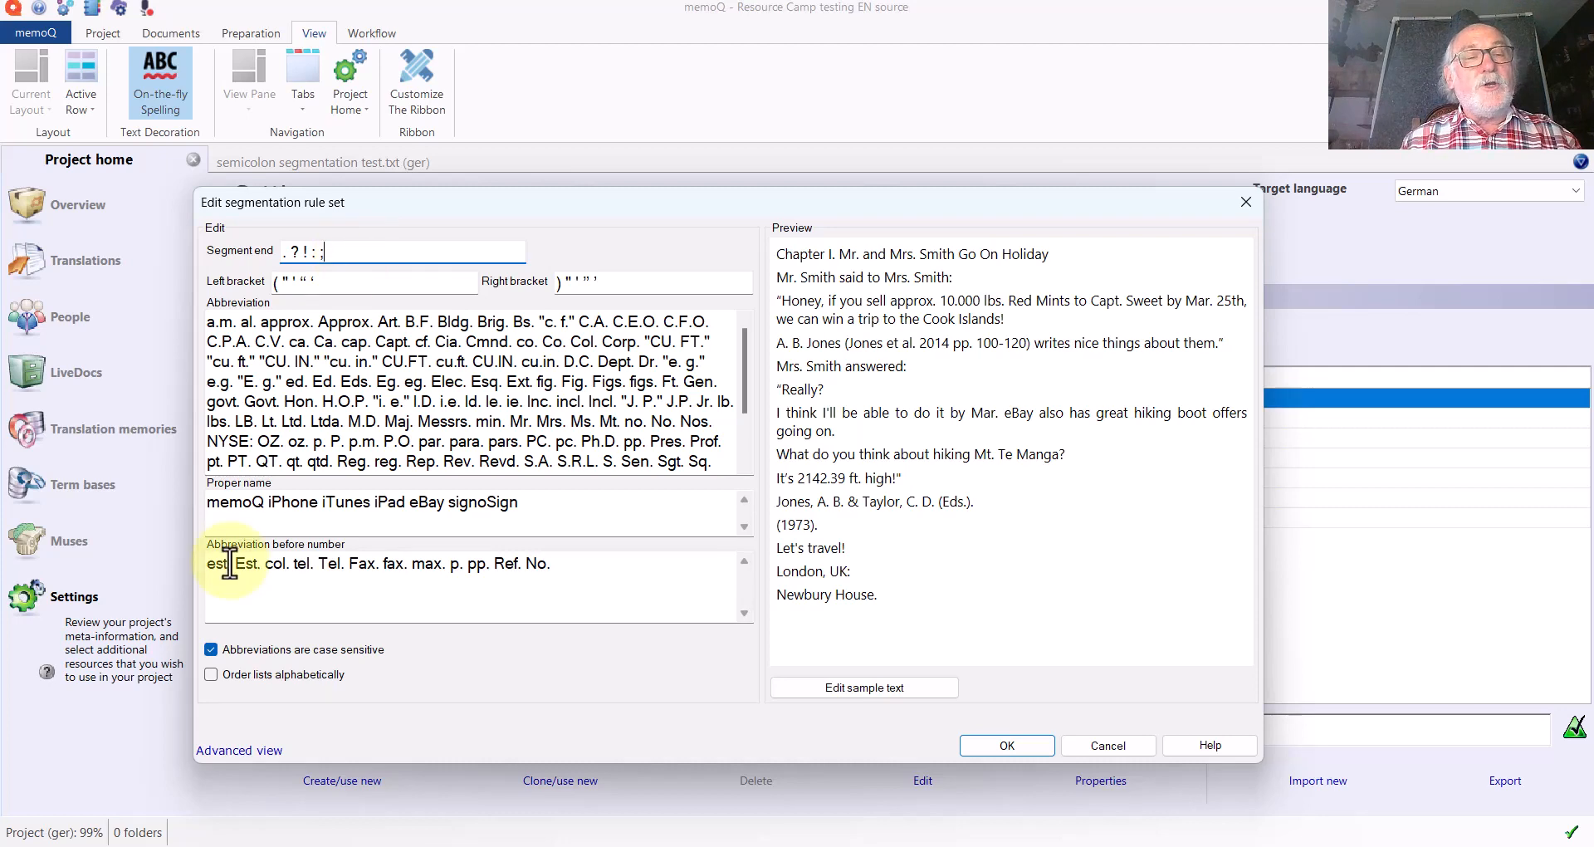
# Check the semicolon entry in the #end# custom list in the advanced view, and save the rule set.
pyautogui.click(218, 751)
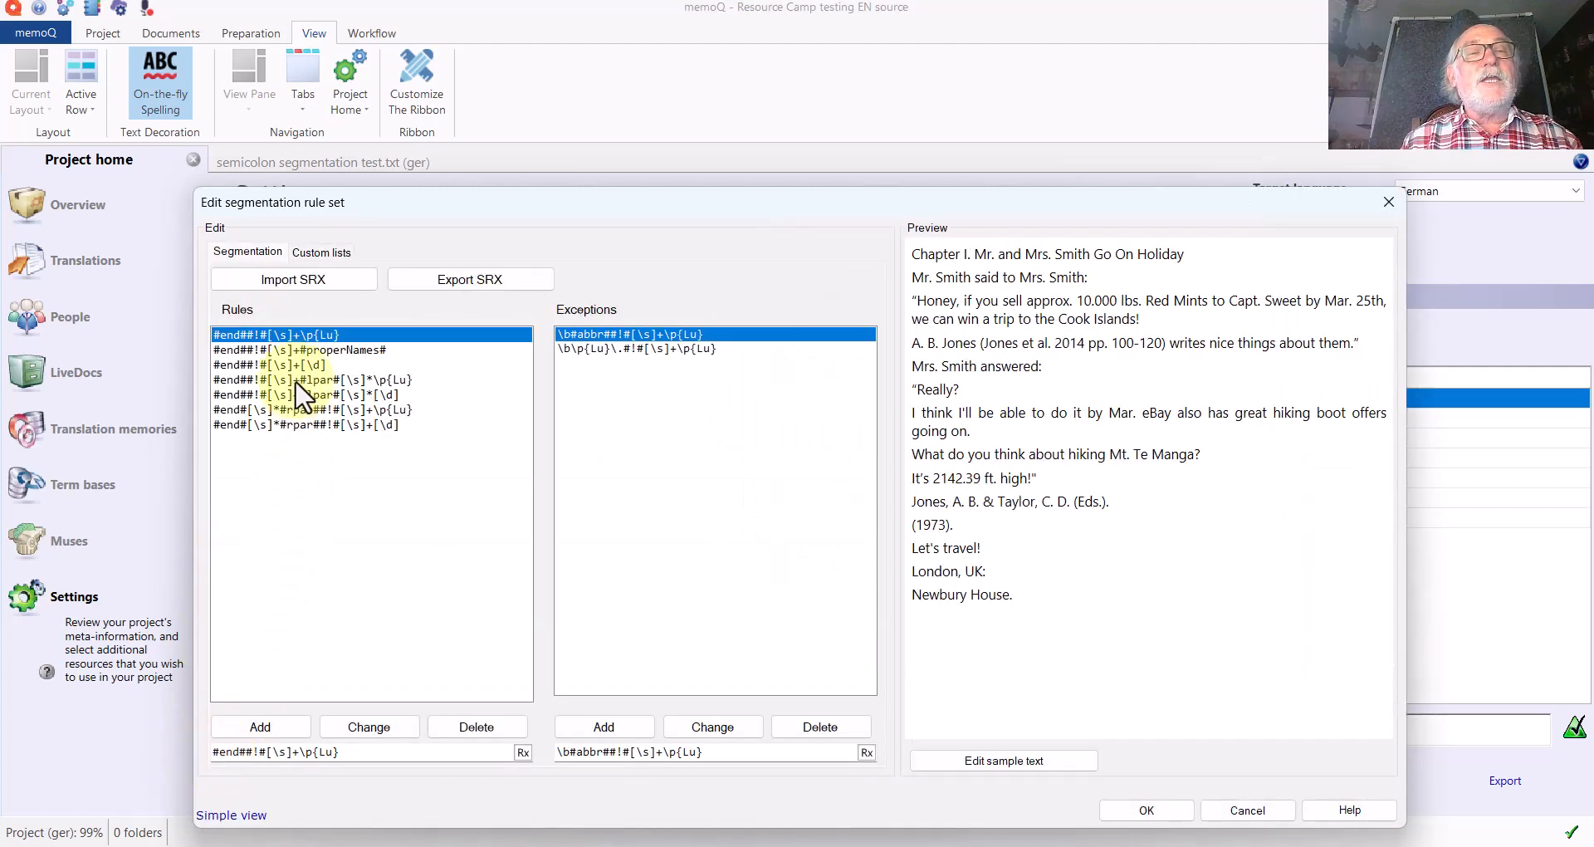
pyautogui.click(319, 252)
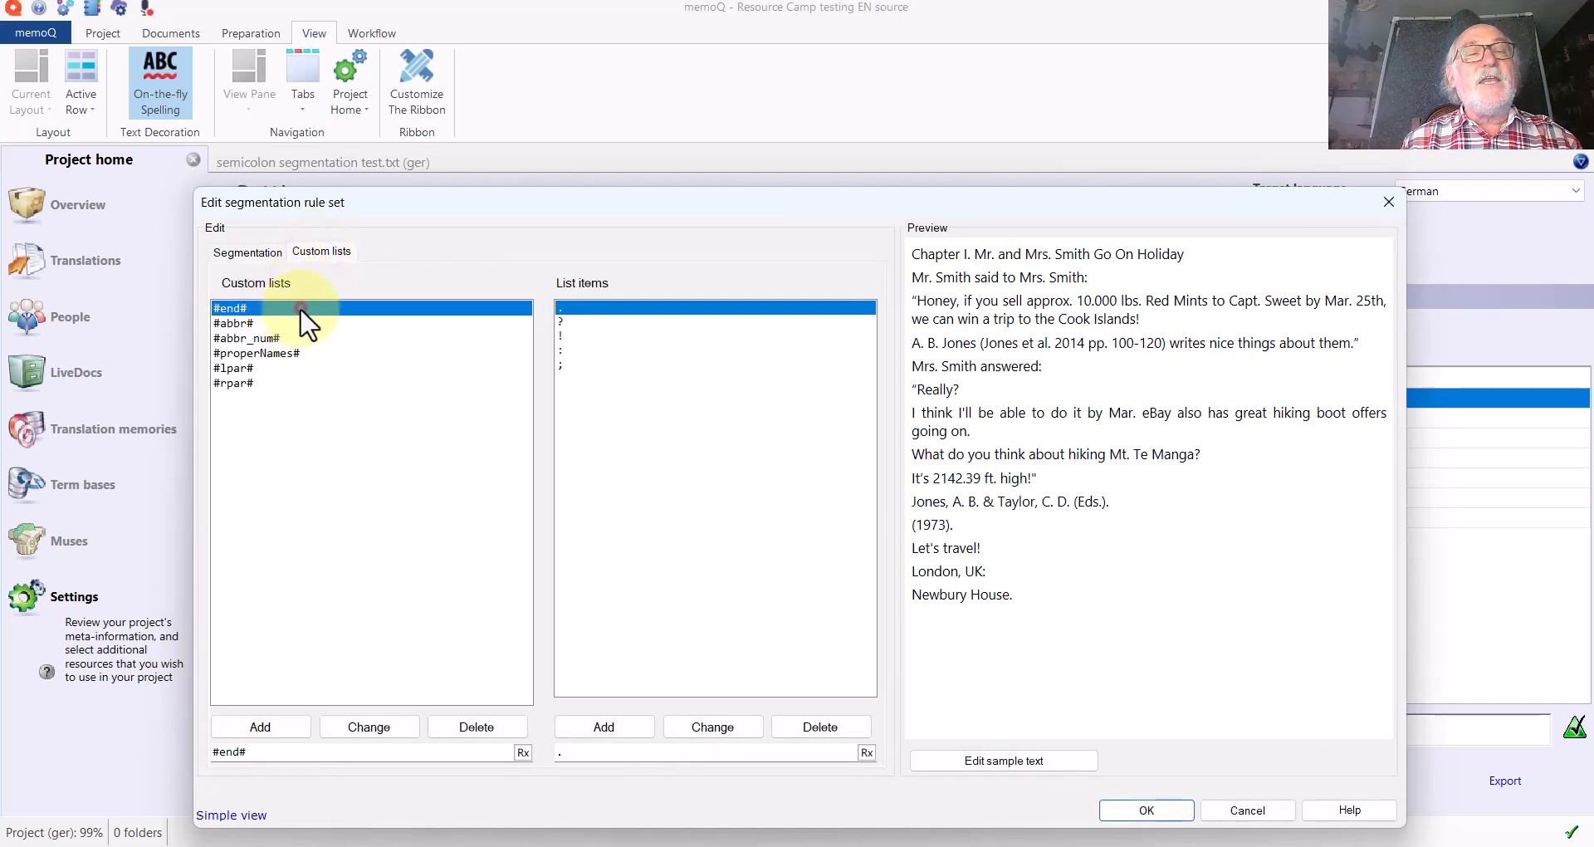
pyautogui.click(560, 366)
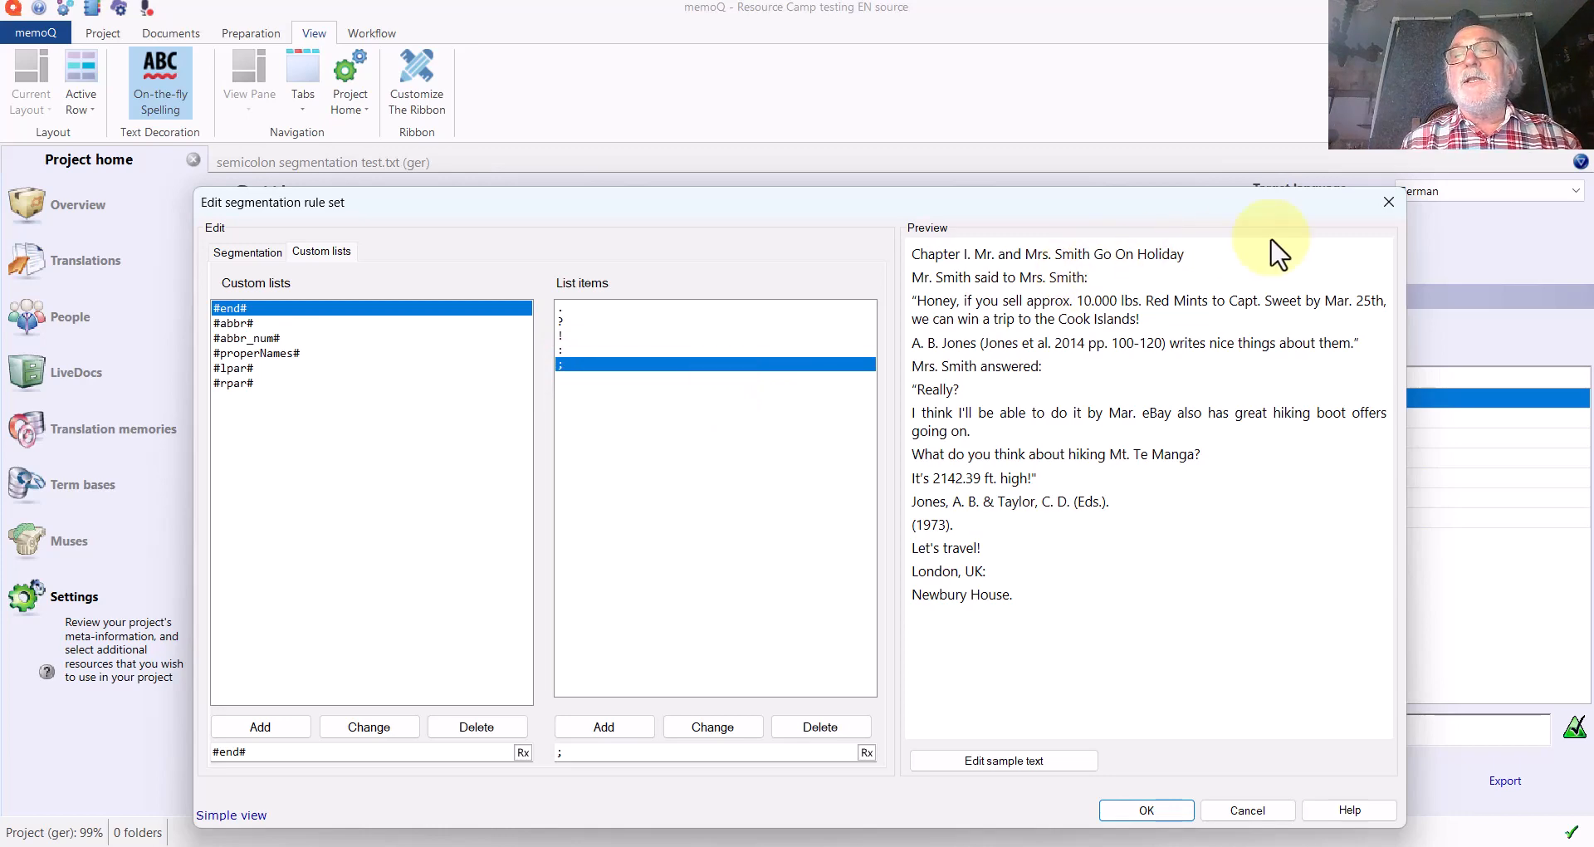
pyautogui.click(1112, 811)
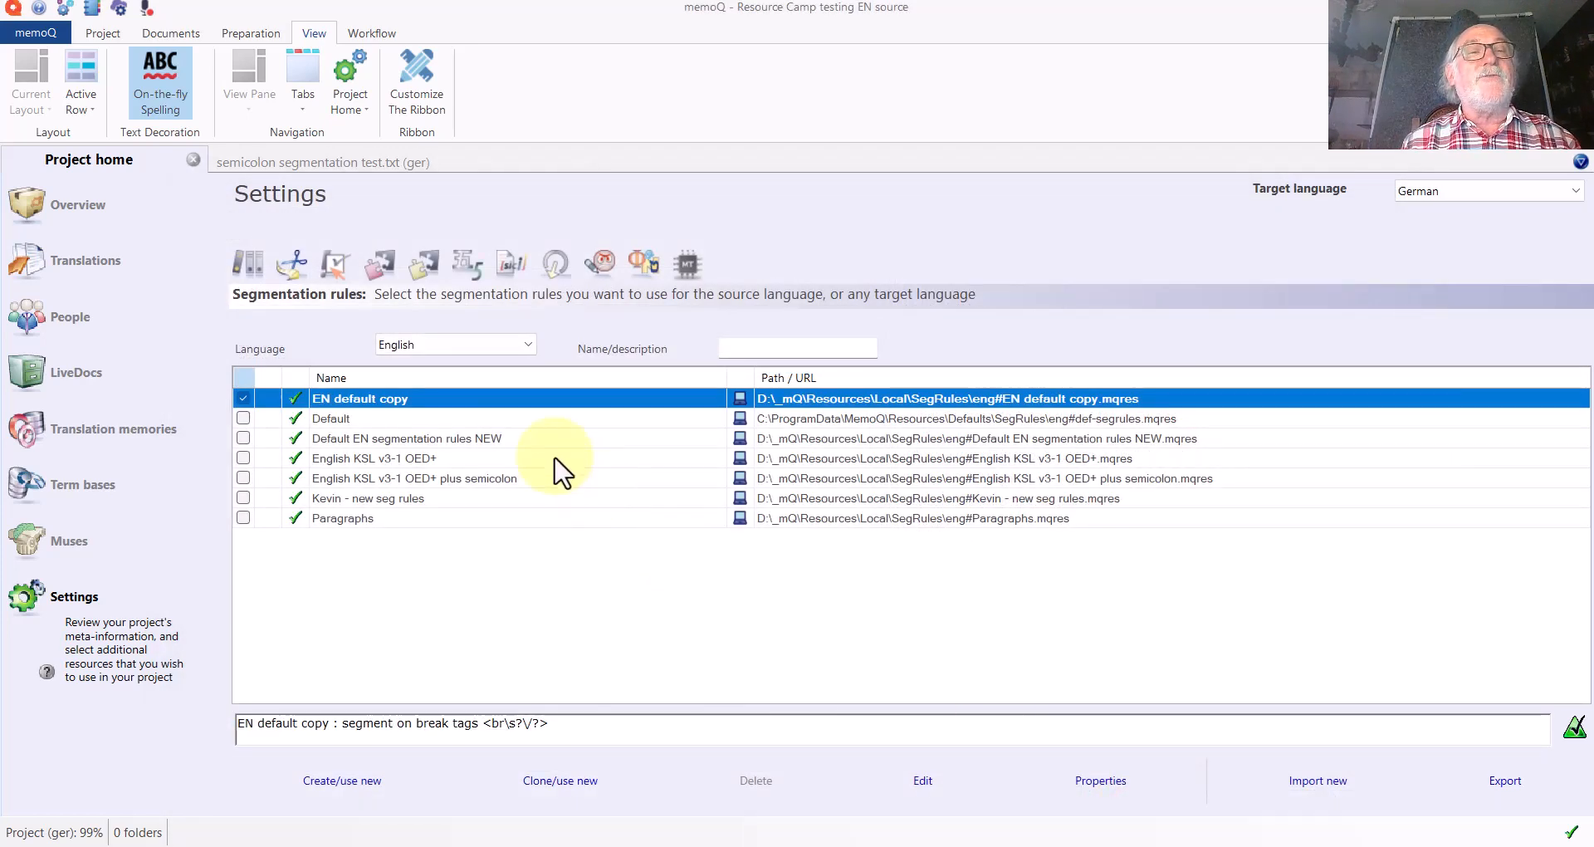
# Reimport semicolon segmentation test.txt from its original source file with version history recorded and embedded objects not imported.
pyautogui.click(98, 270)
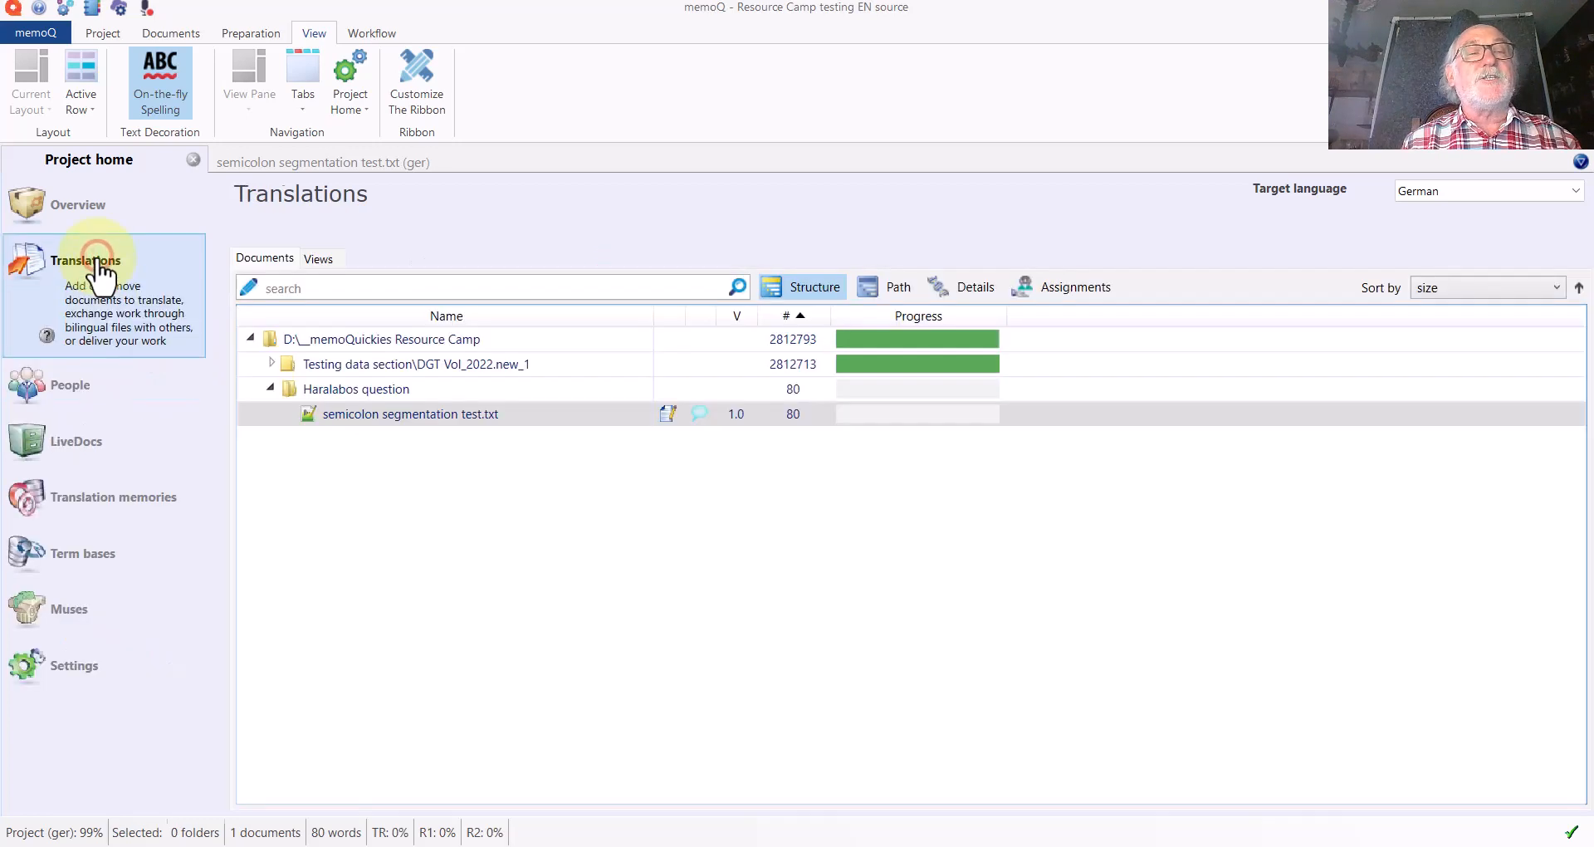
pyautogui.rightClick(429, 415)
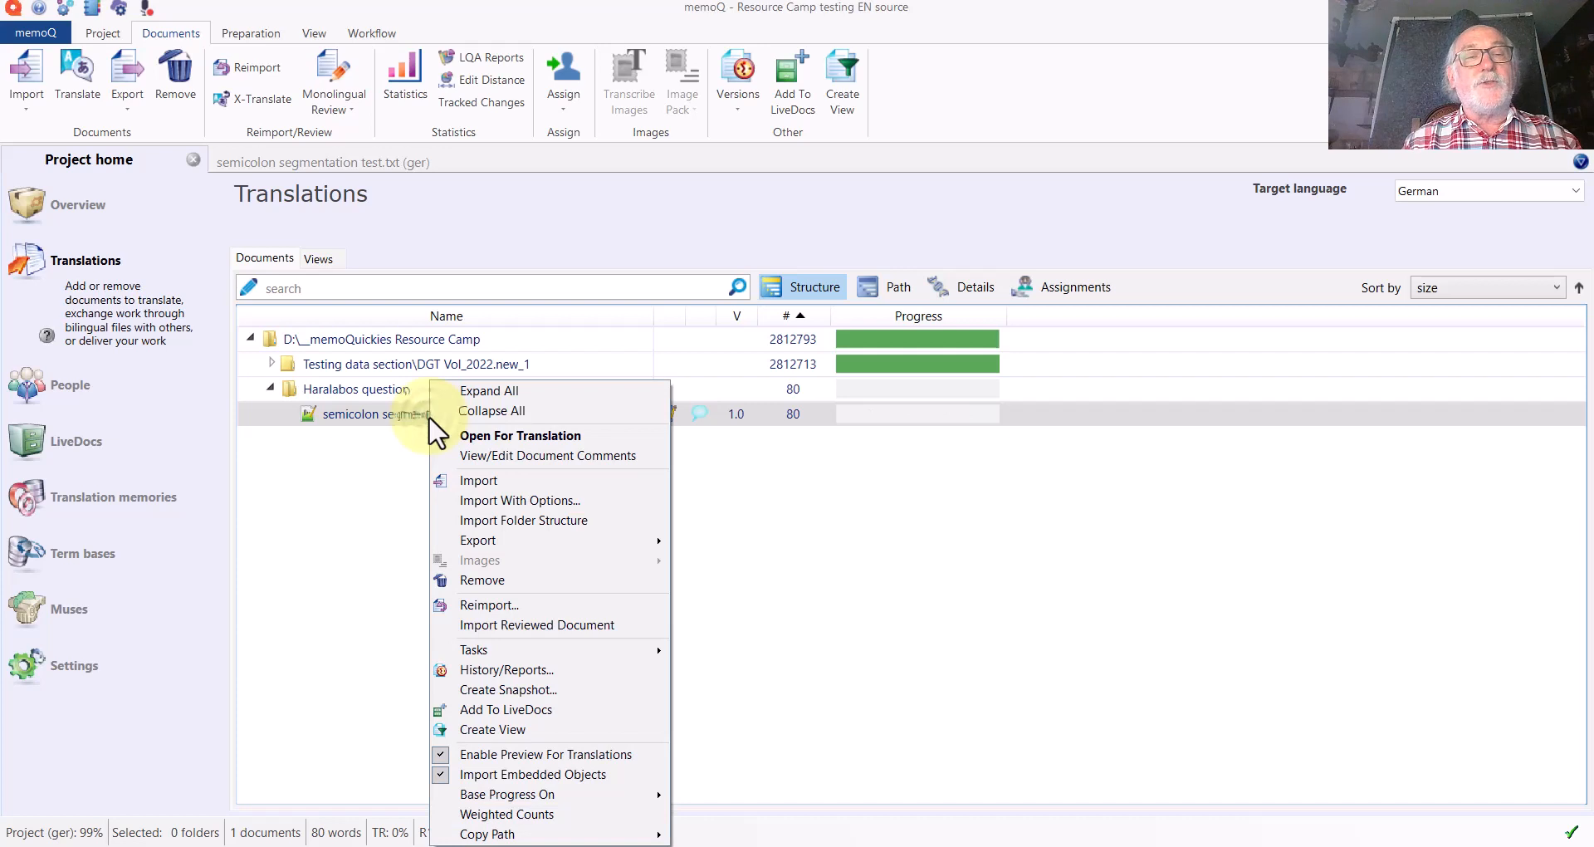
pyautogui.click(516, 604)
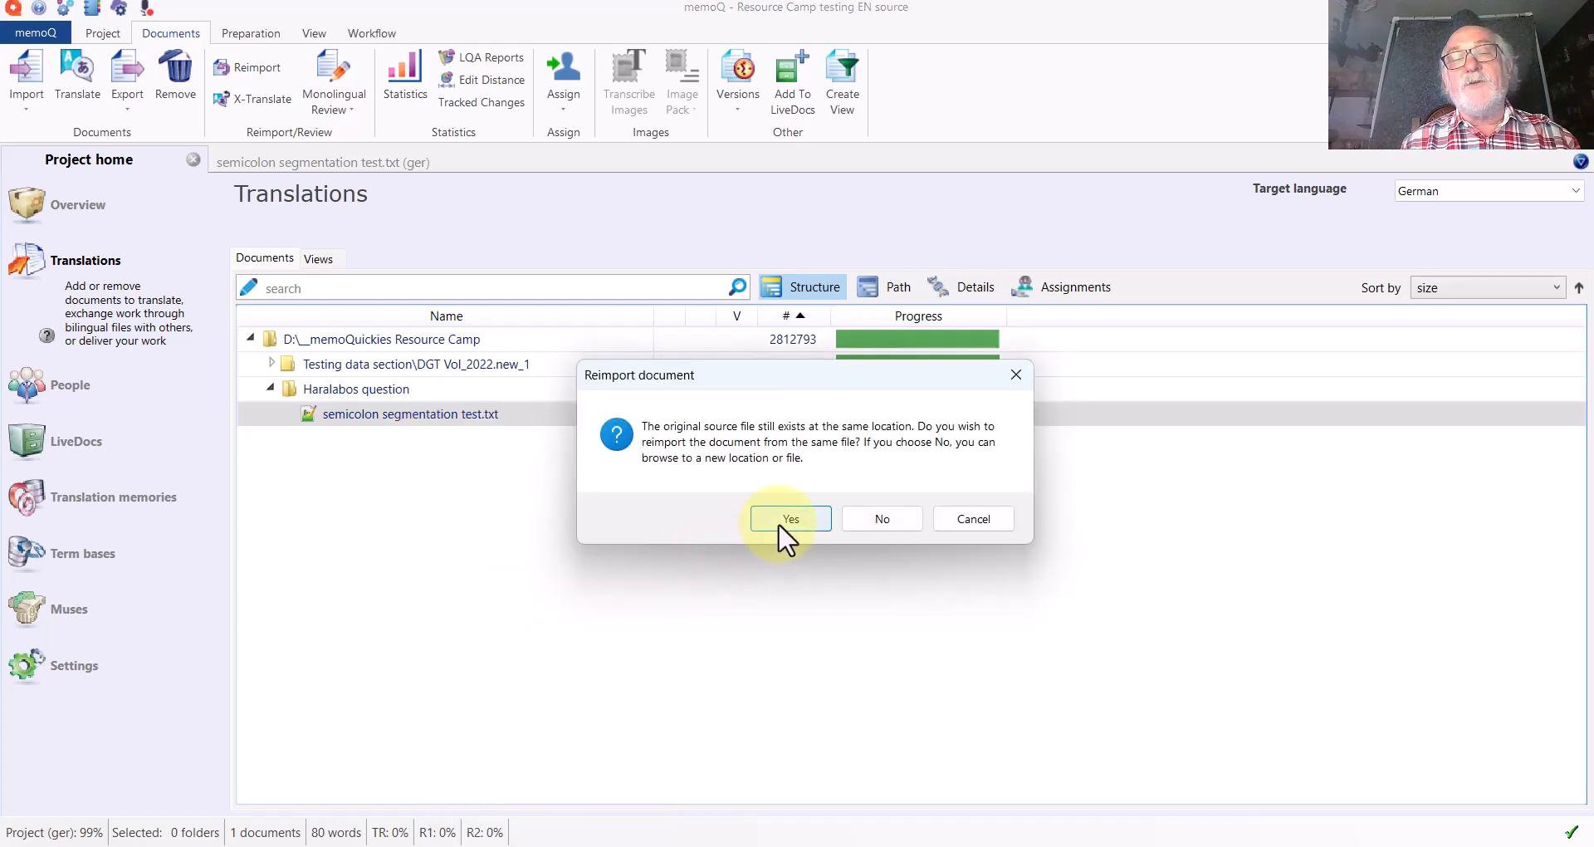
pyautogui.click(780, 521)
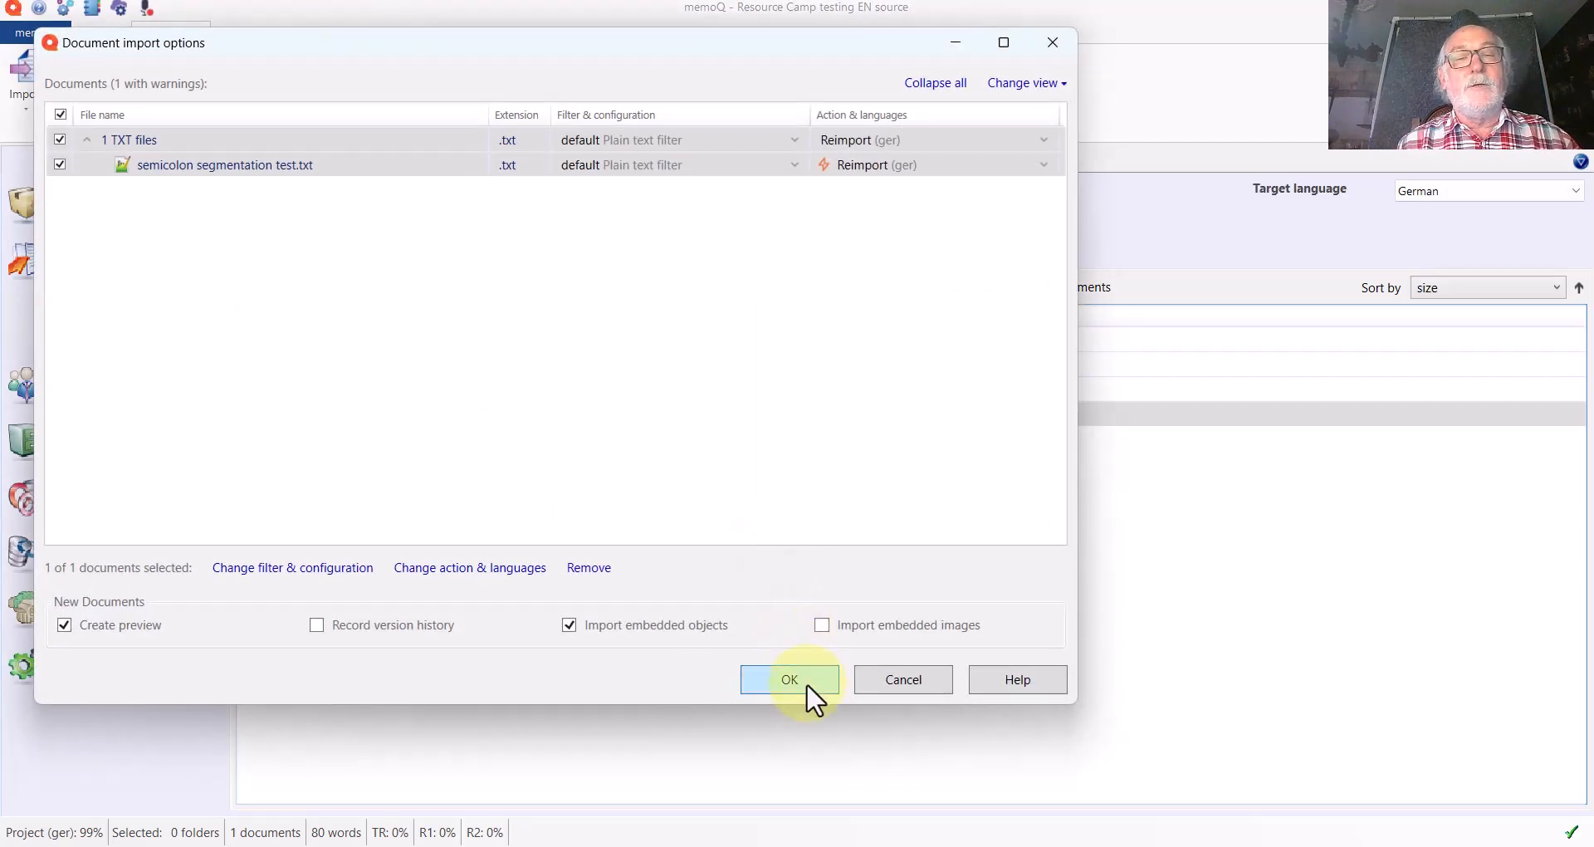
pyautogui.click(315, 624)
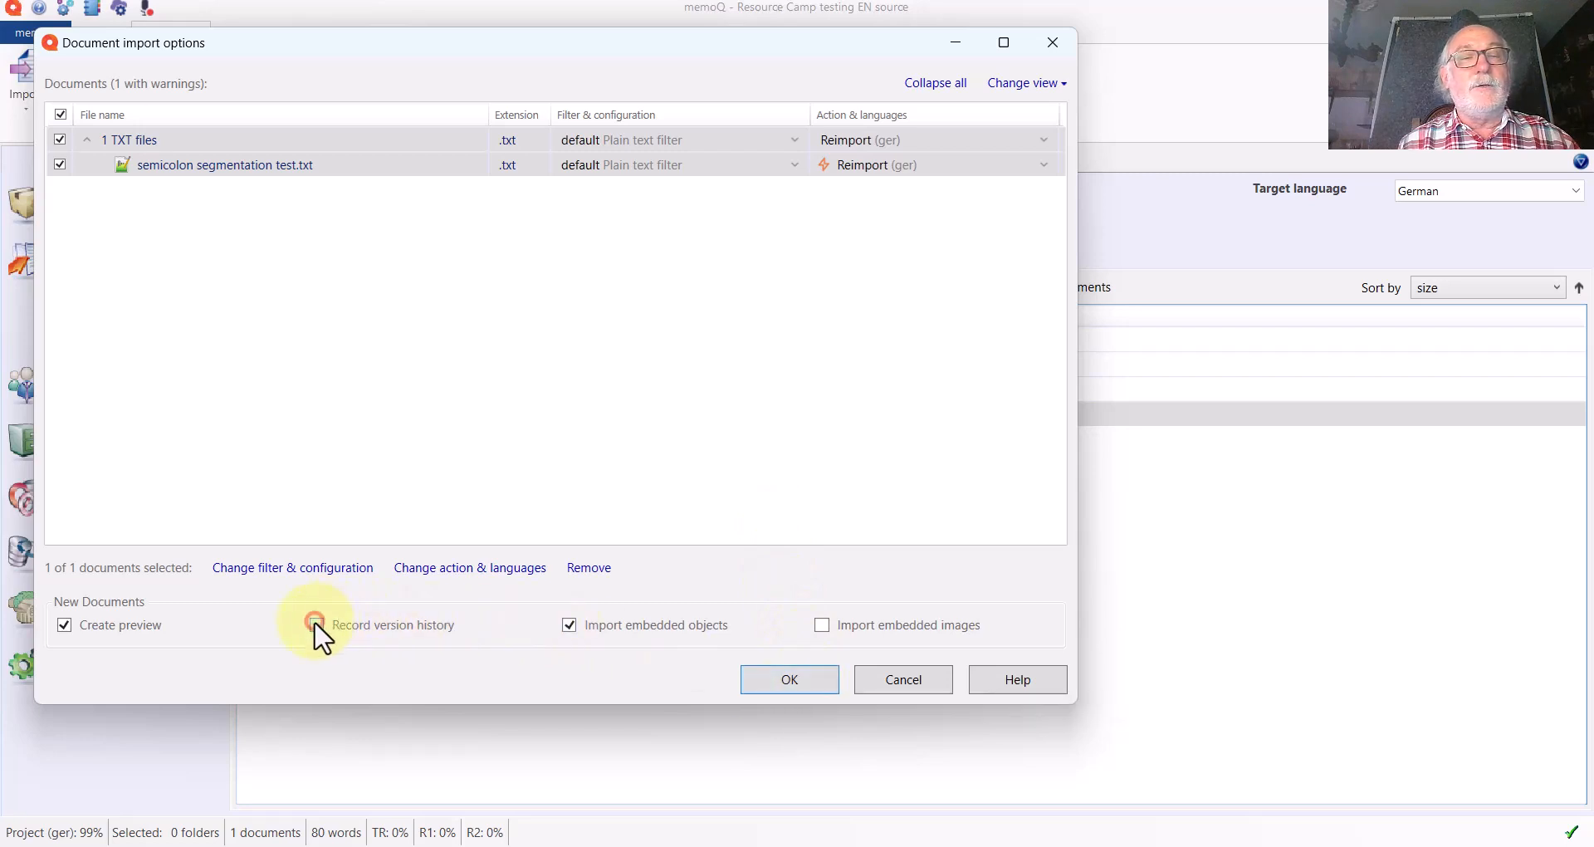
pyautogui.click(571, 625)
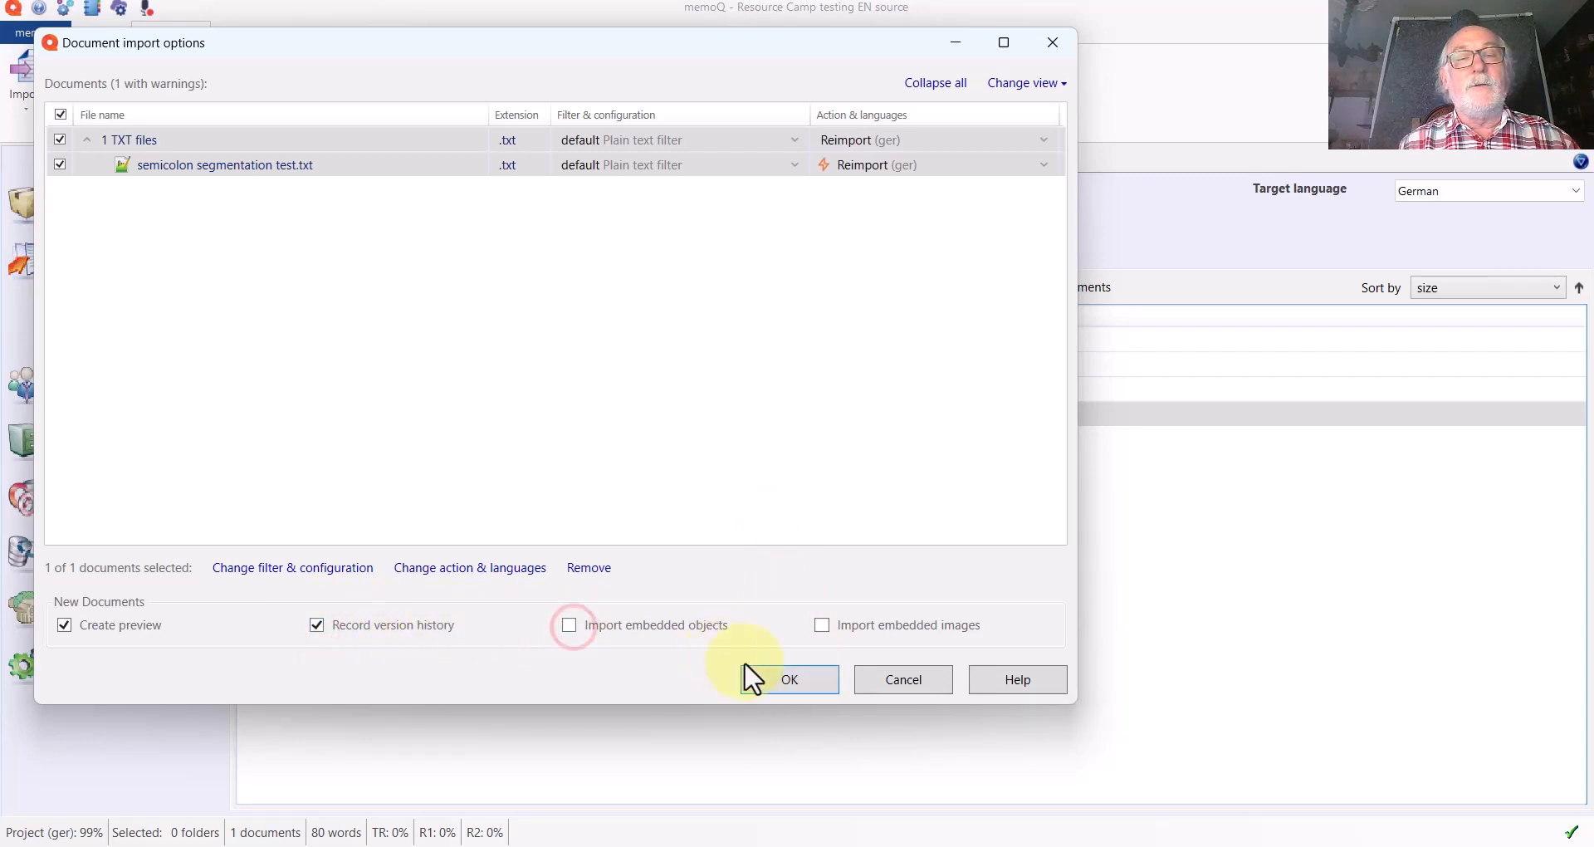
pyautogui.click(774, 674)
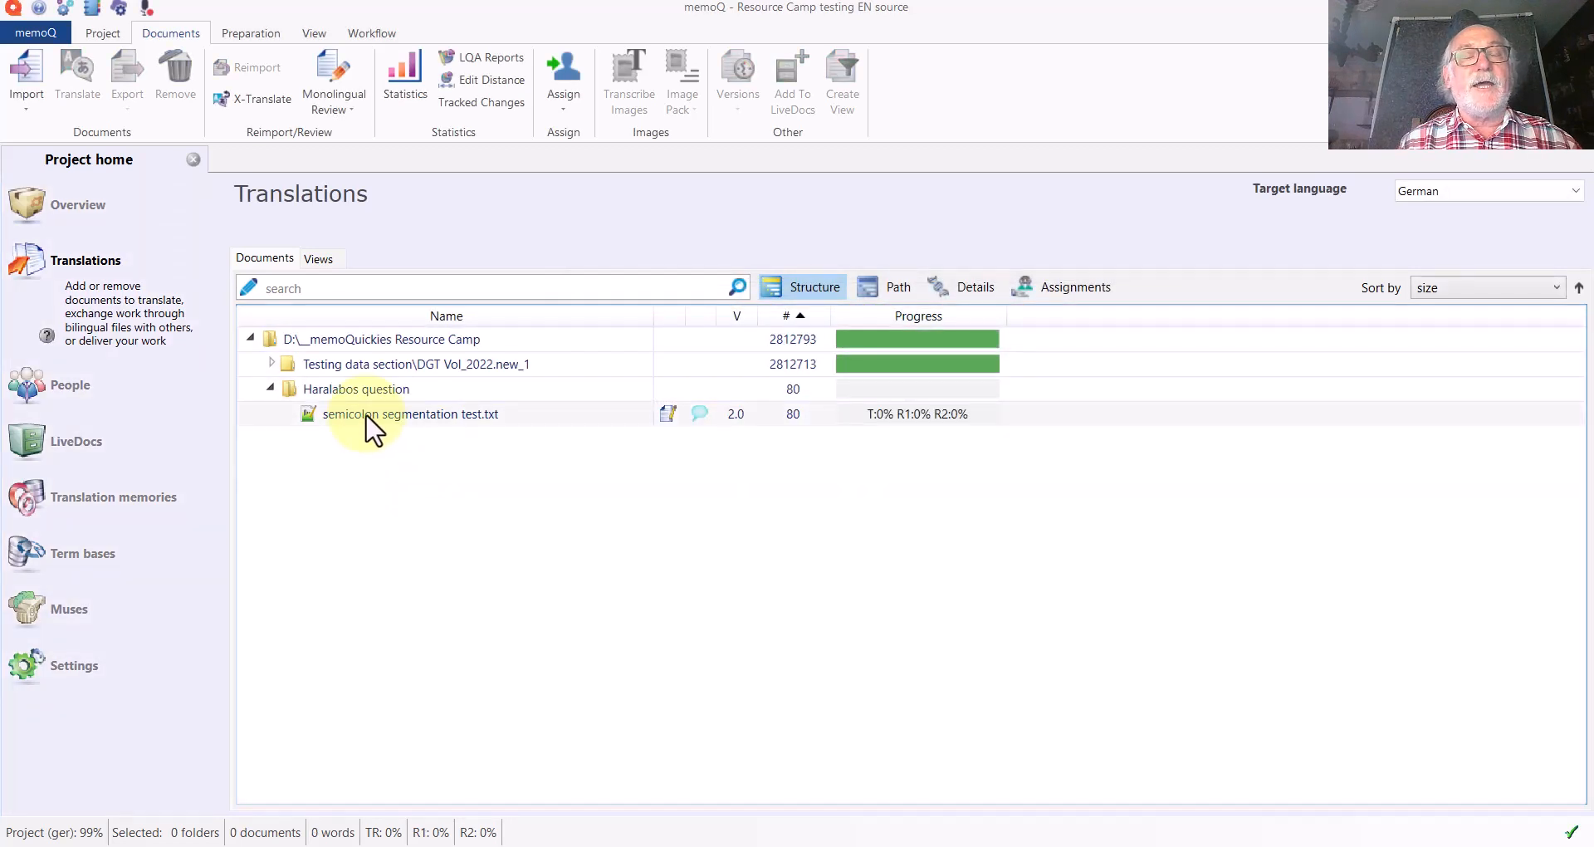
# Open the reimported semicolon segmentation test.txt and examine how its segments split at semicolons with and without a following space.
pyautogui.click(368, 425)
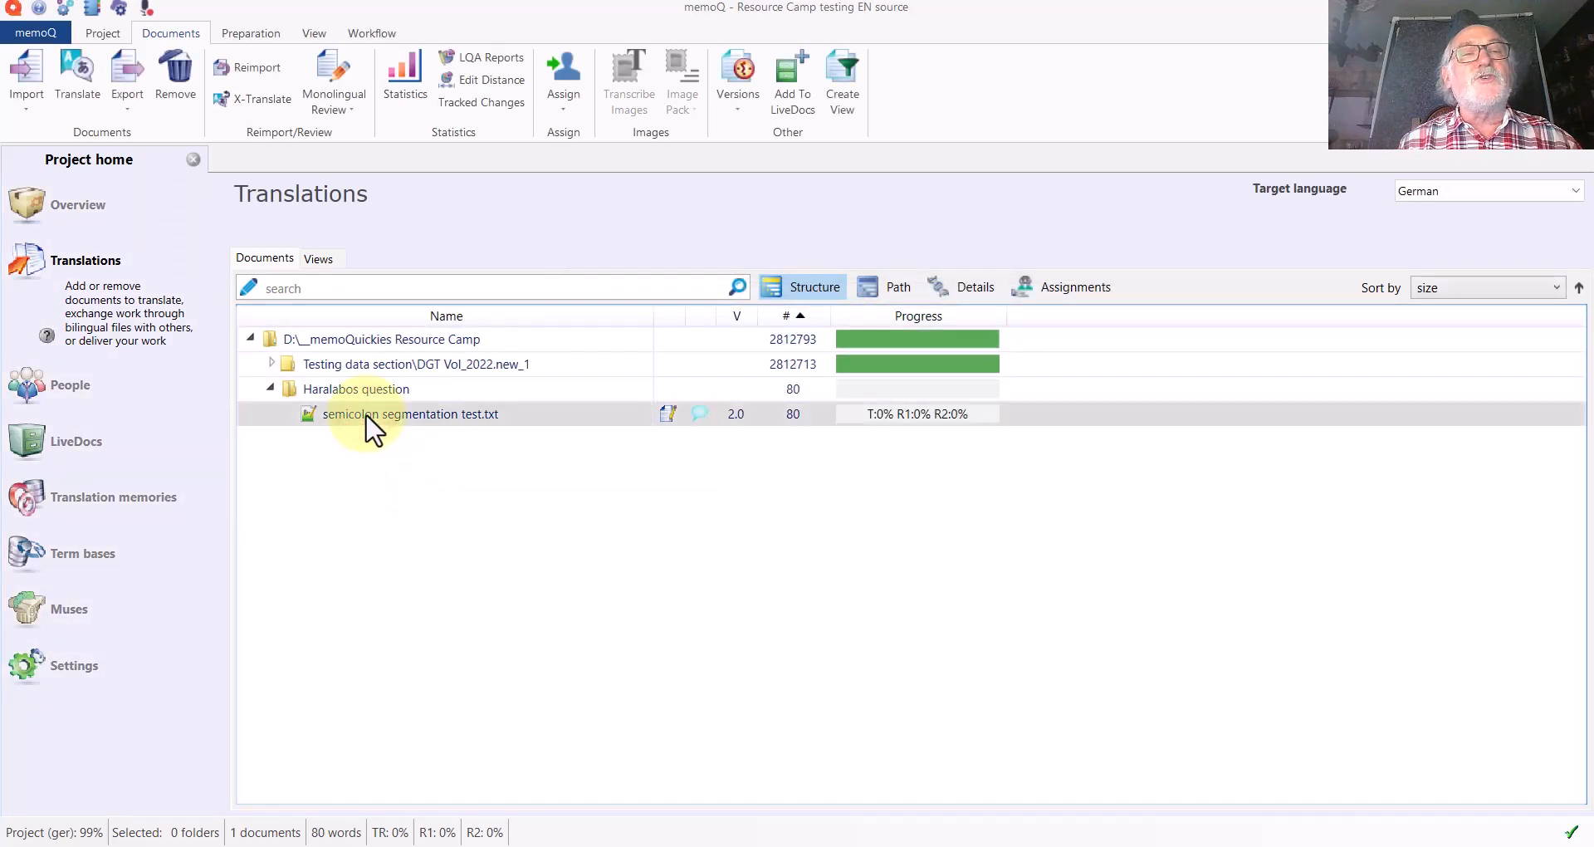
pyautogui.doubleClick(368, 419)
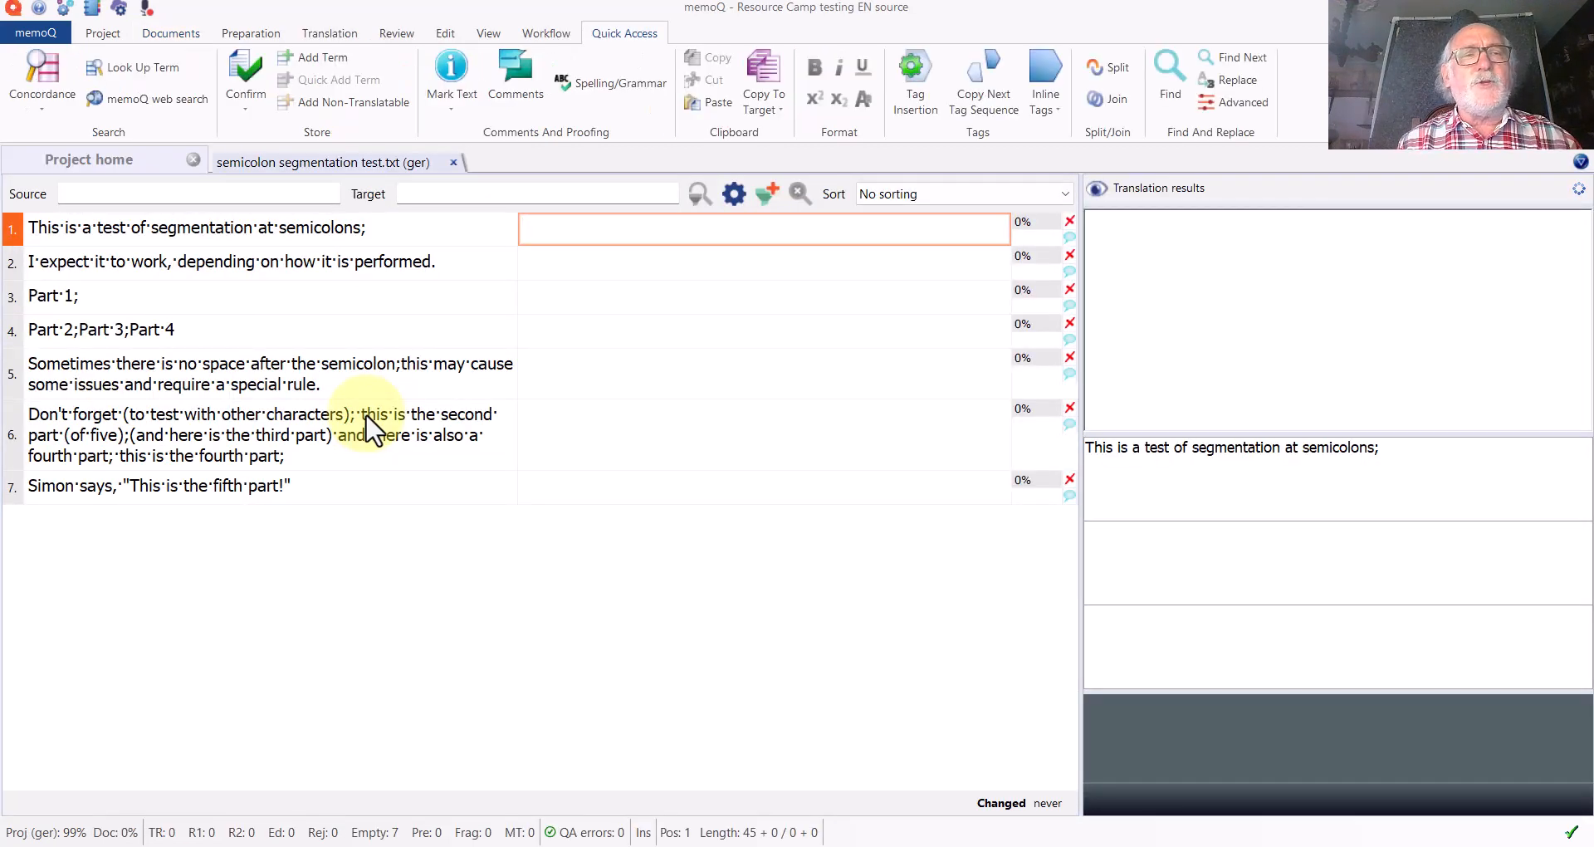
pyautogui.click(381, 231)
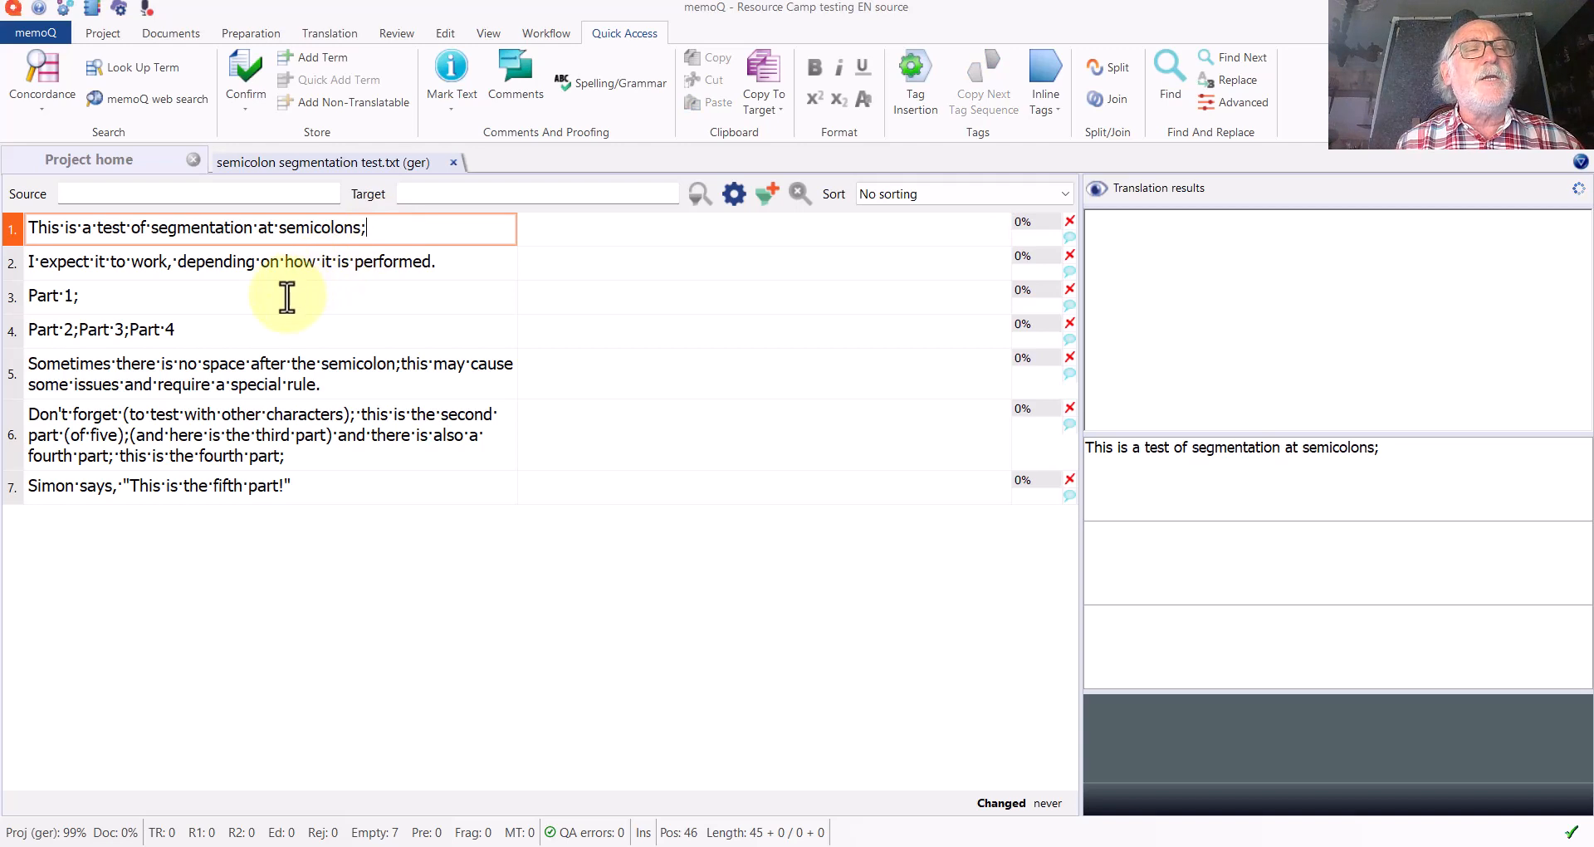
pyautogui.click(10, 301)
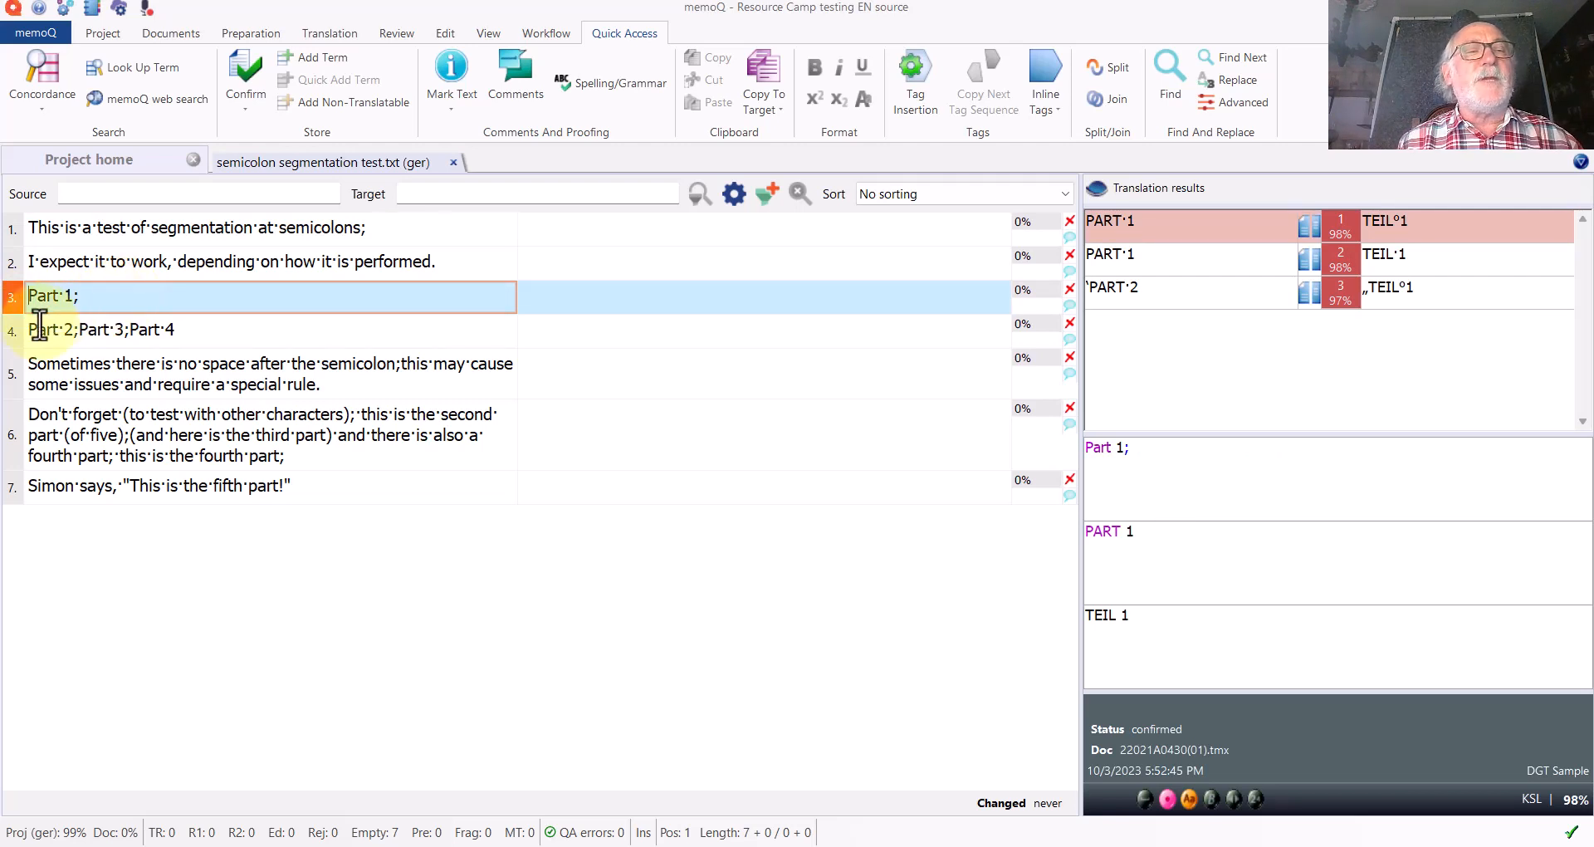
pyautogui.click(7, 341)
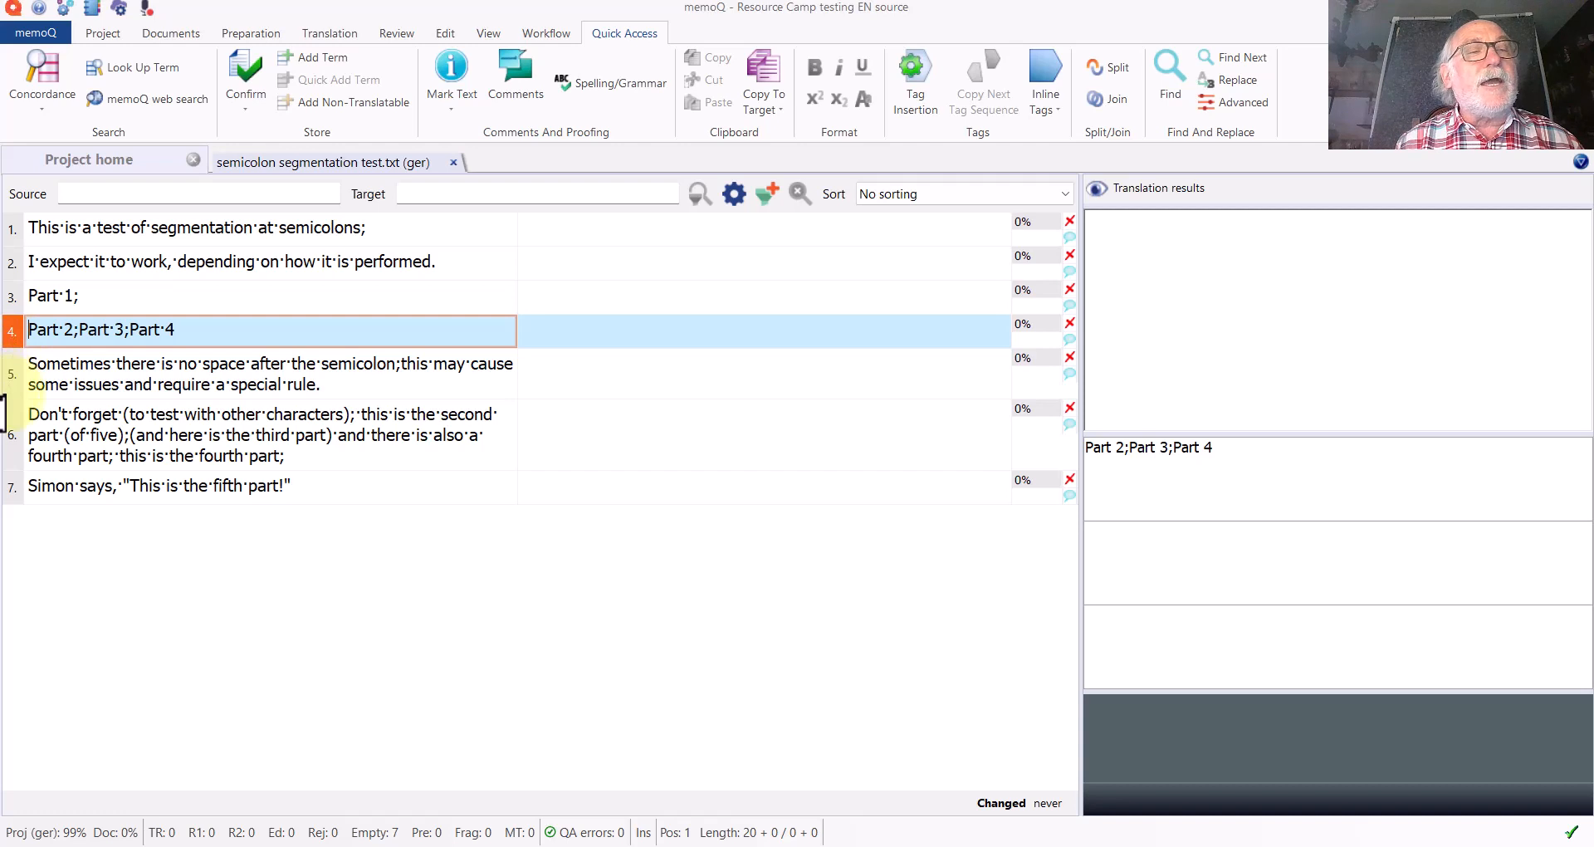
pyautogui.click(8, 369)
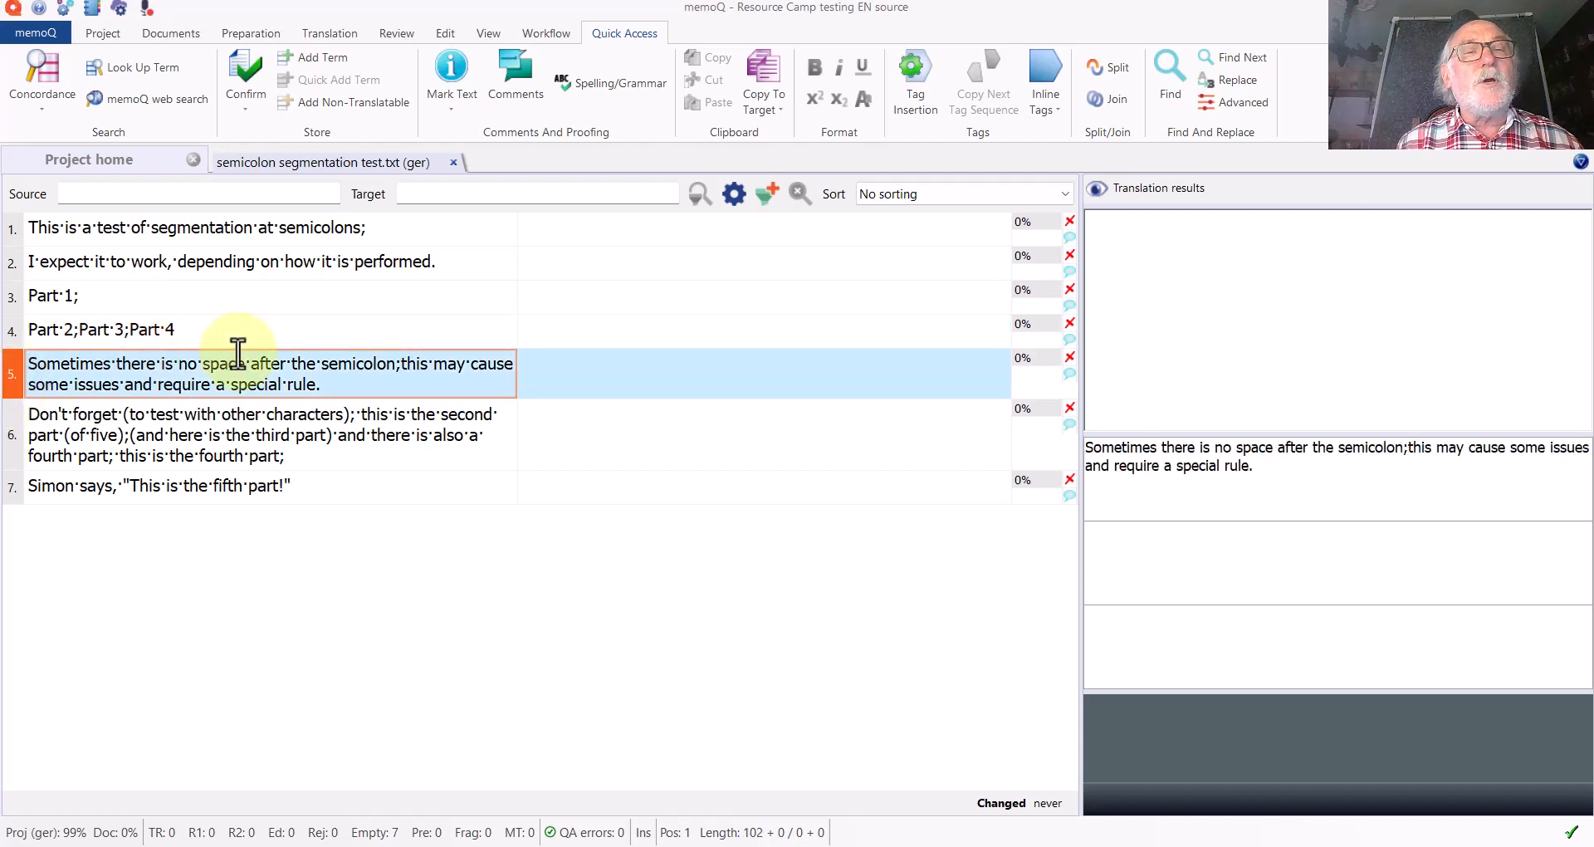
pyautogui.click(395, 366)
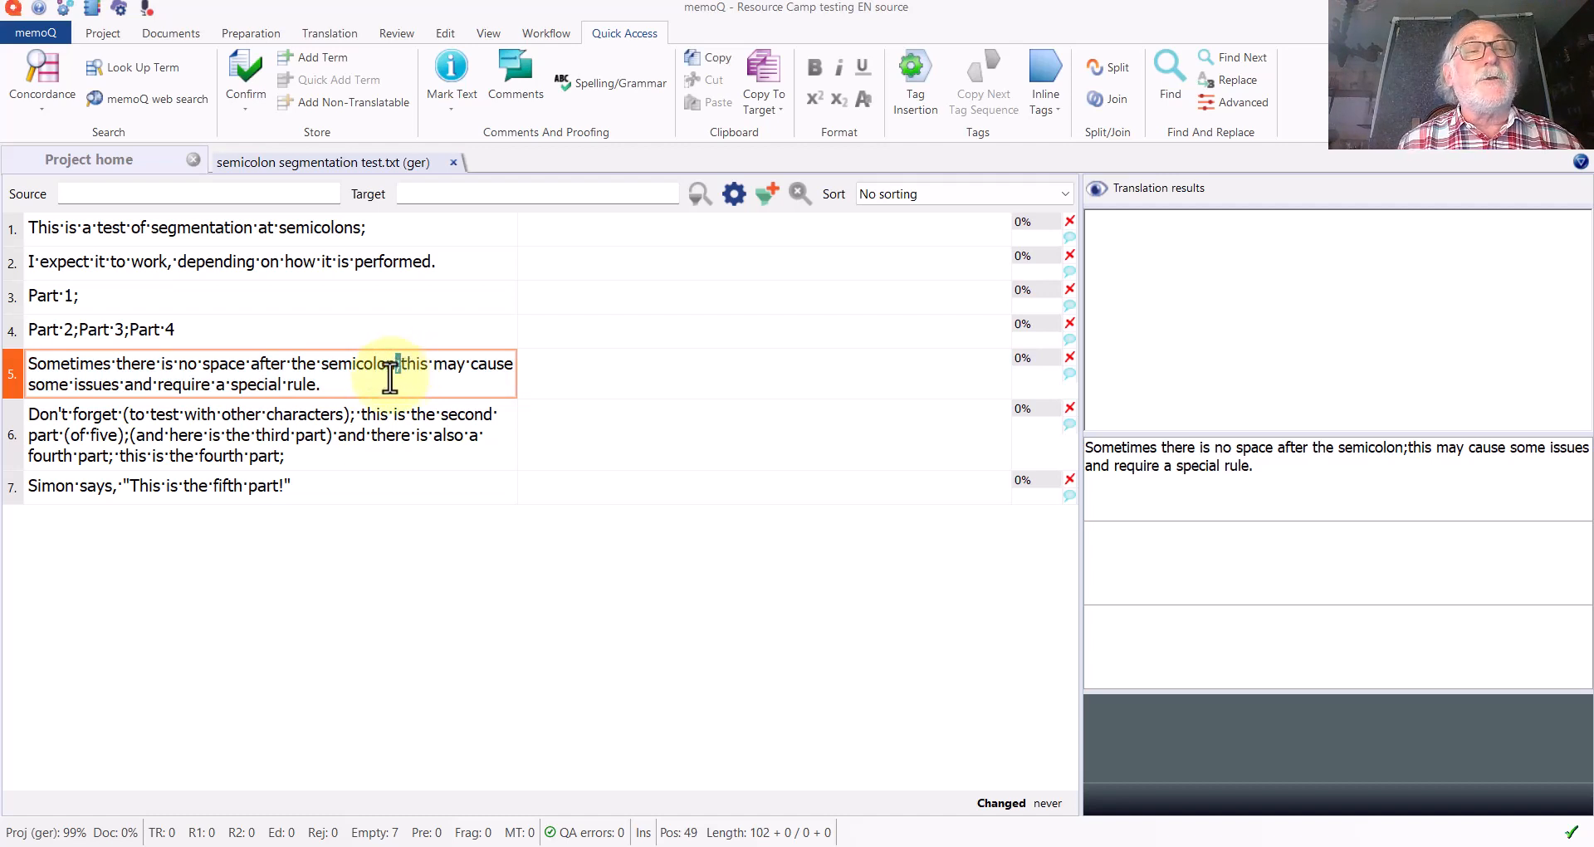
pyautogui.click(7, 455)
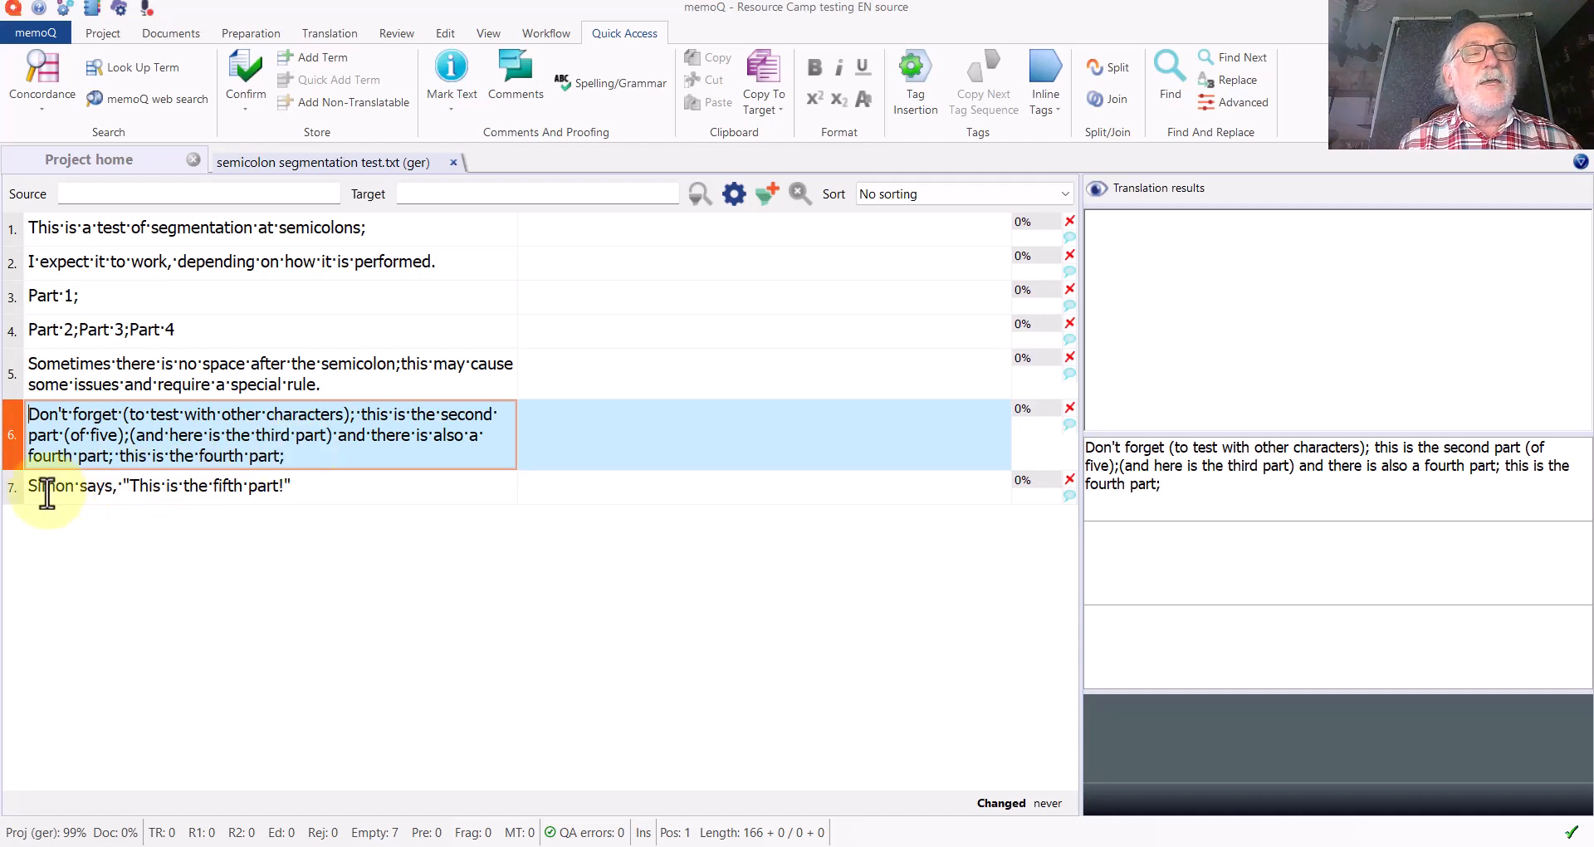
pyautogui.click(5, 492)
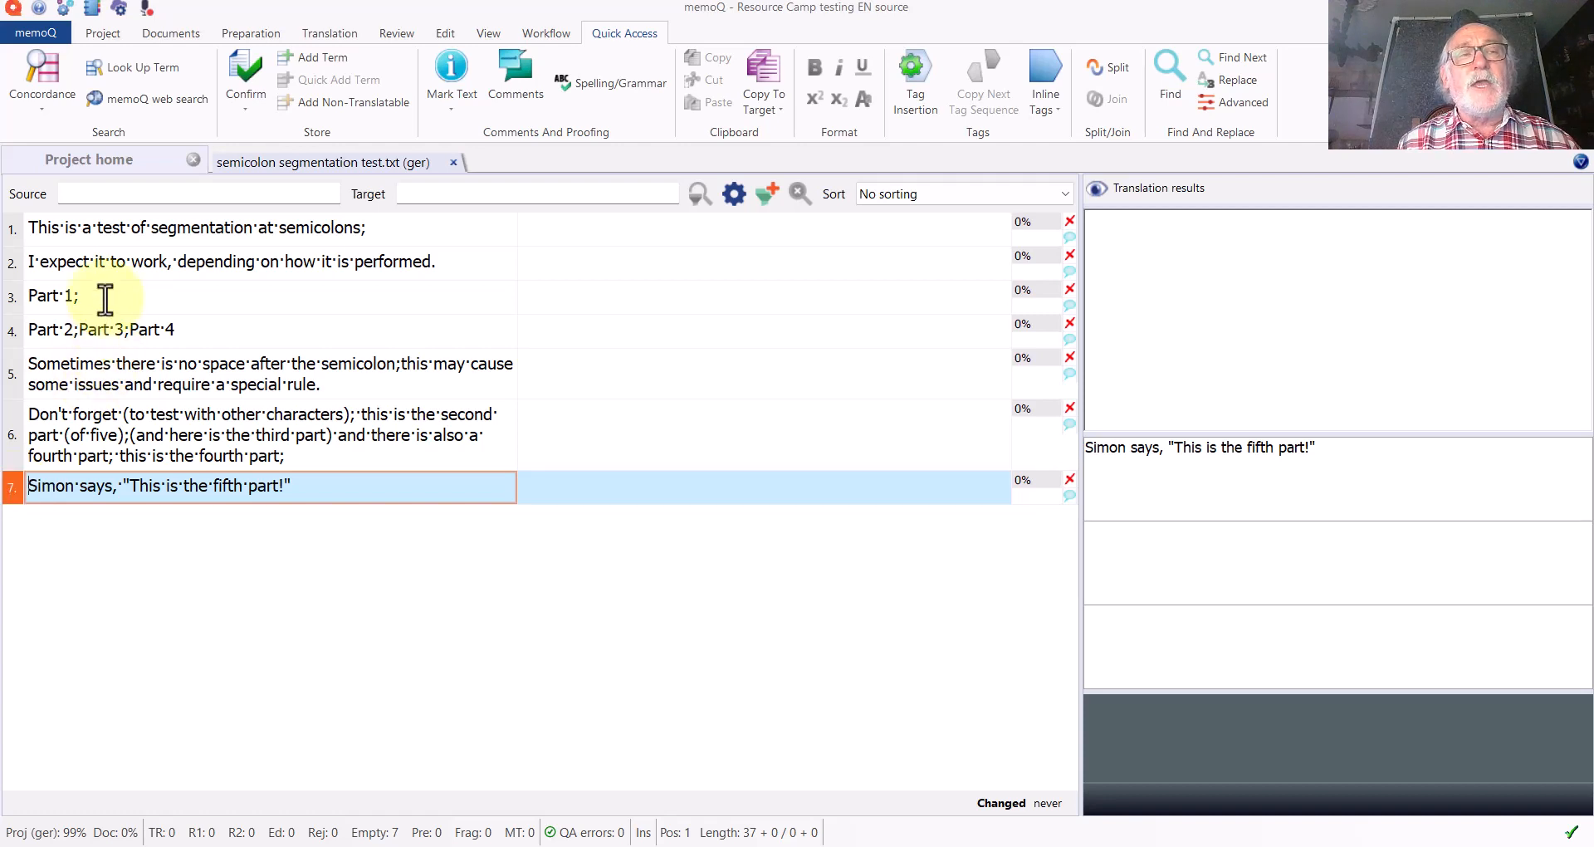
# Open the project's EN default copy segmentation rule set for editing and remove the semicolon from the segment end characters.
pyautogui.click(116, 166)
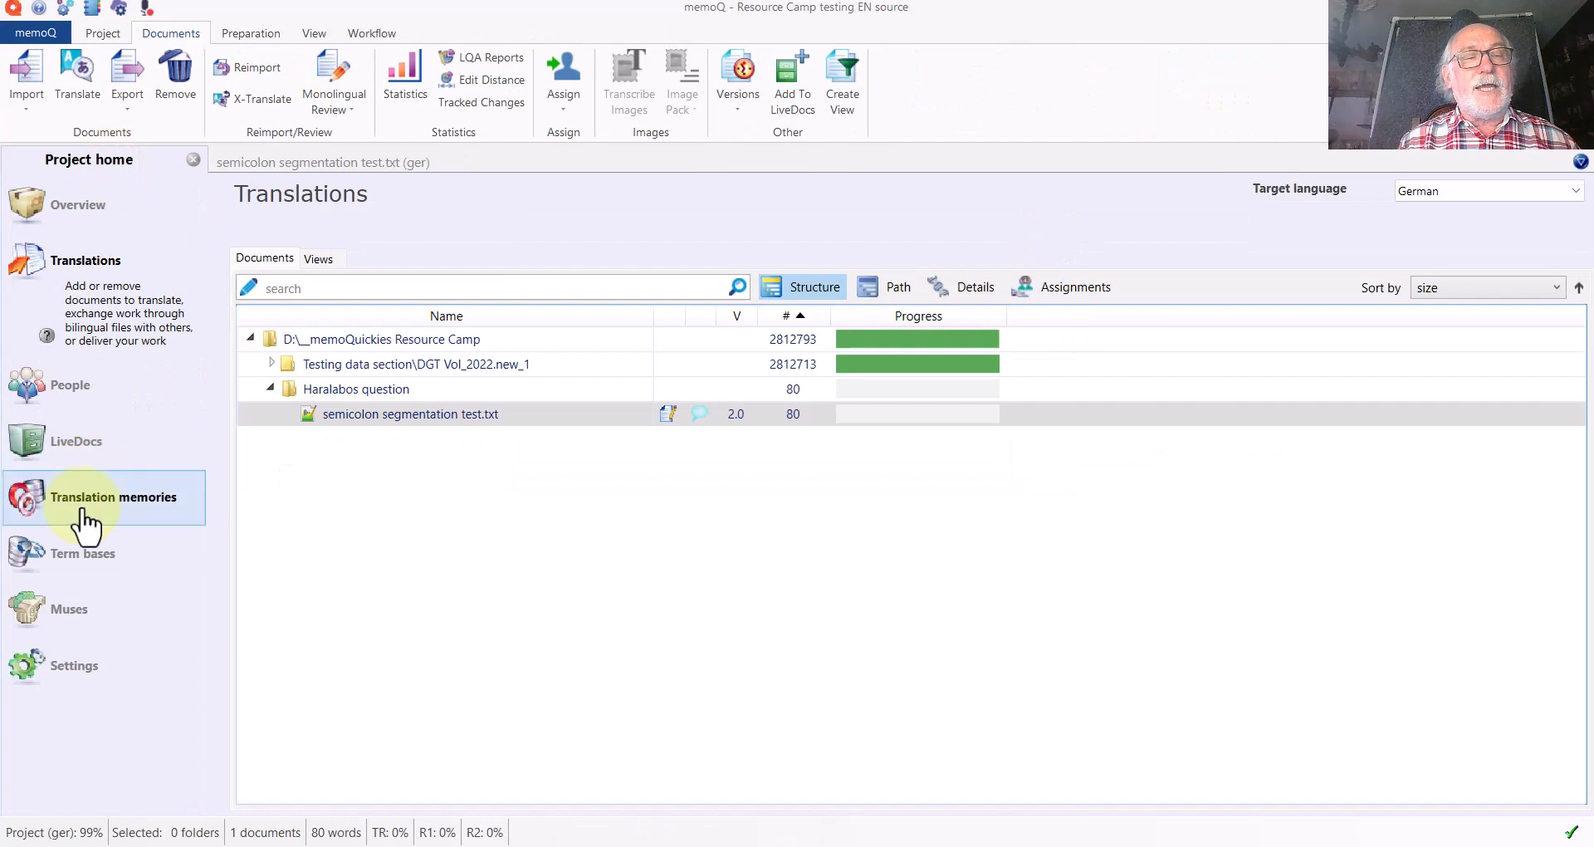
pyautogui.click(78, 668)
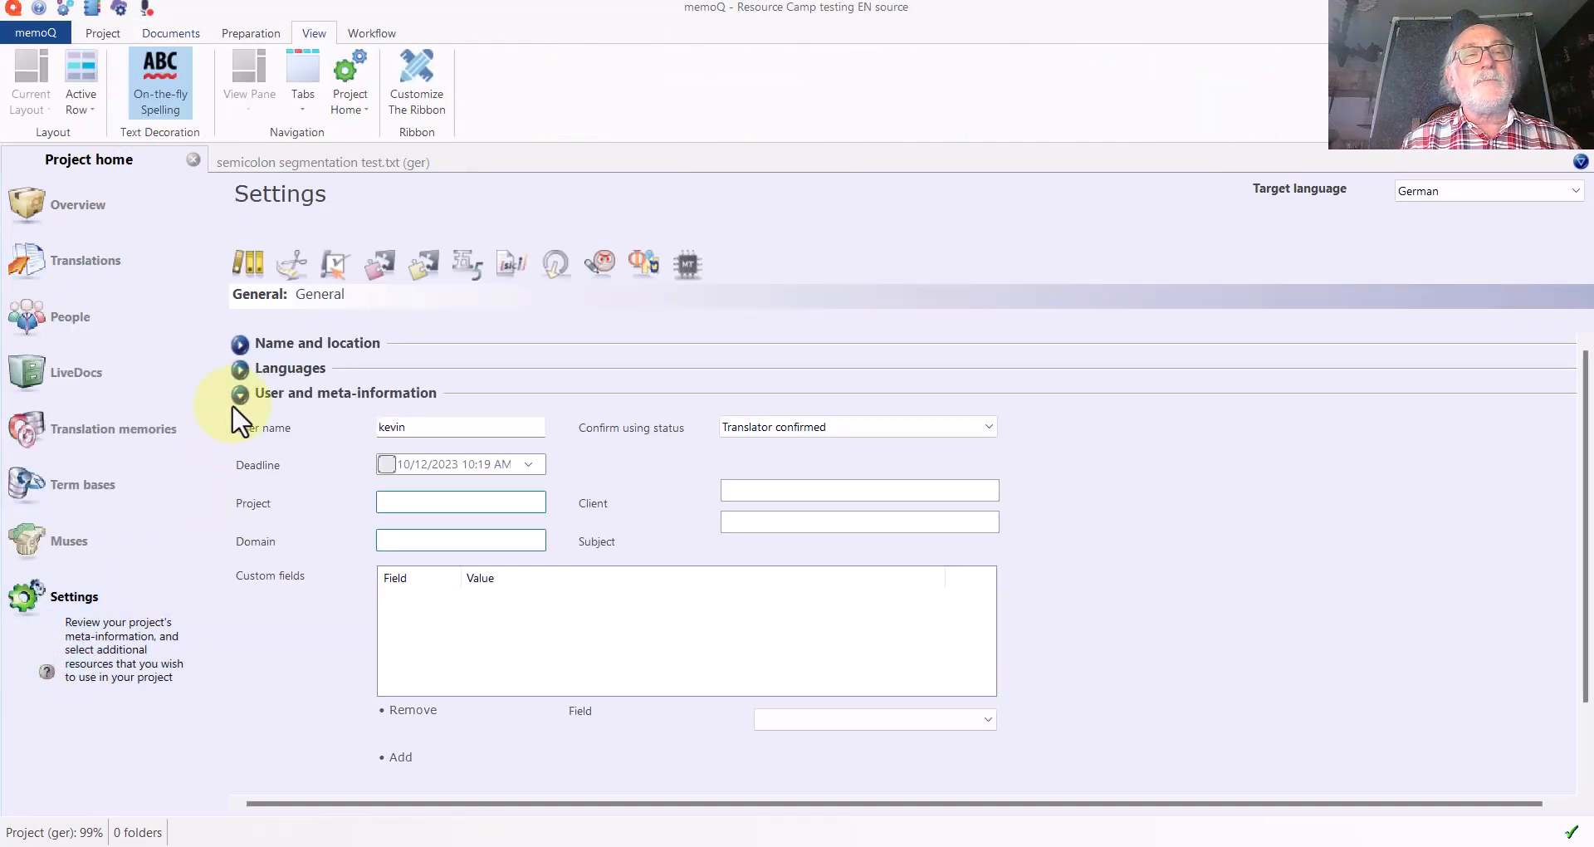
pyautogui.click(292, 264)
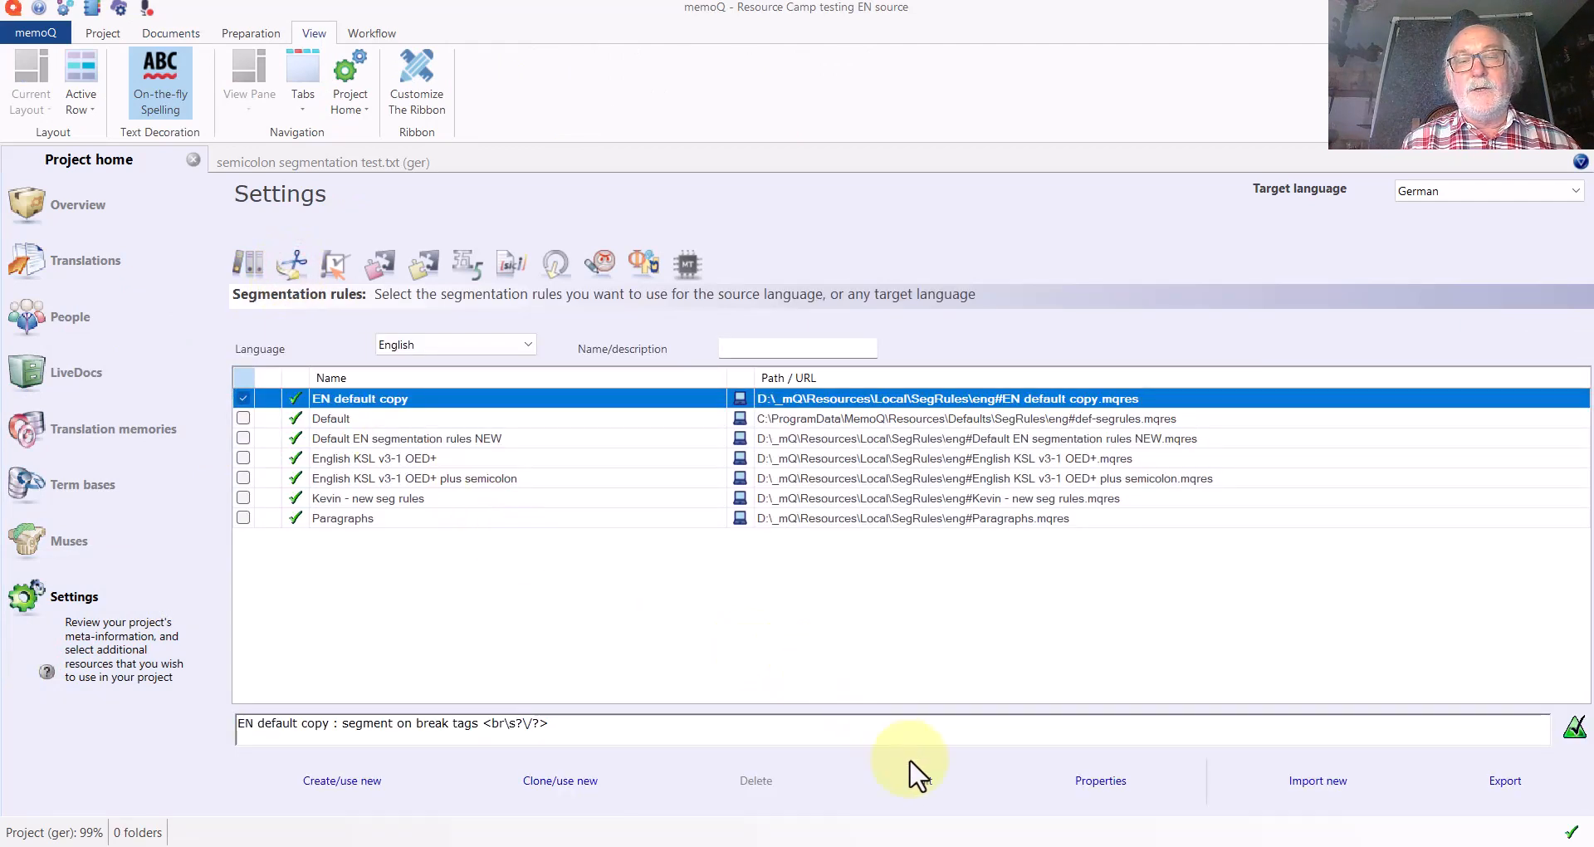
pyautogui.click(922, 784)
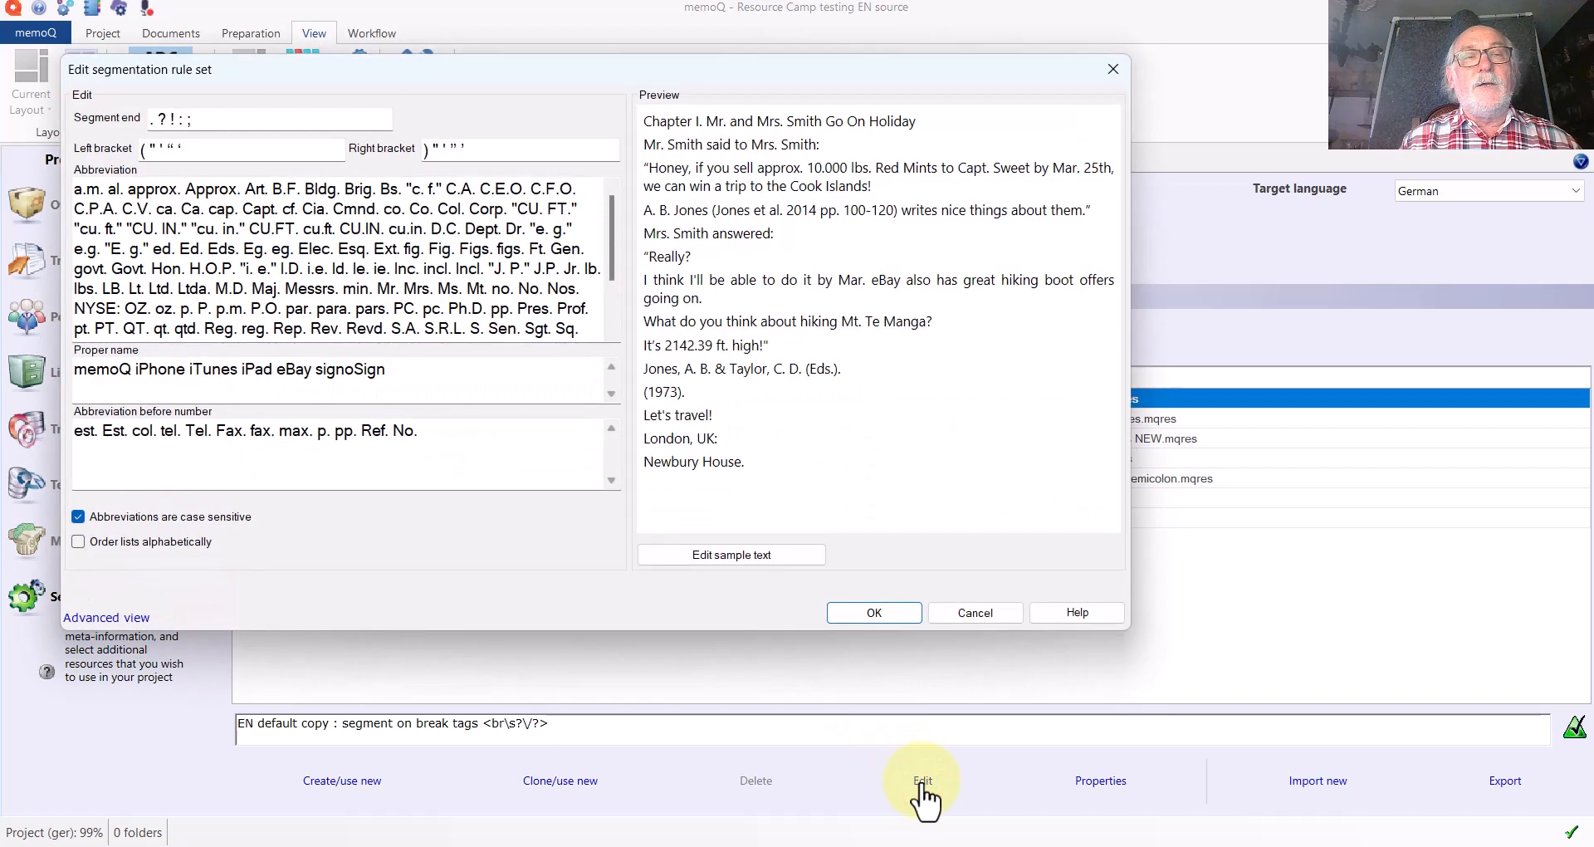
pyautogui.click(229, 118)
pyautogui.press('BackSpace')
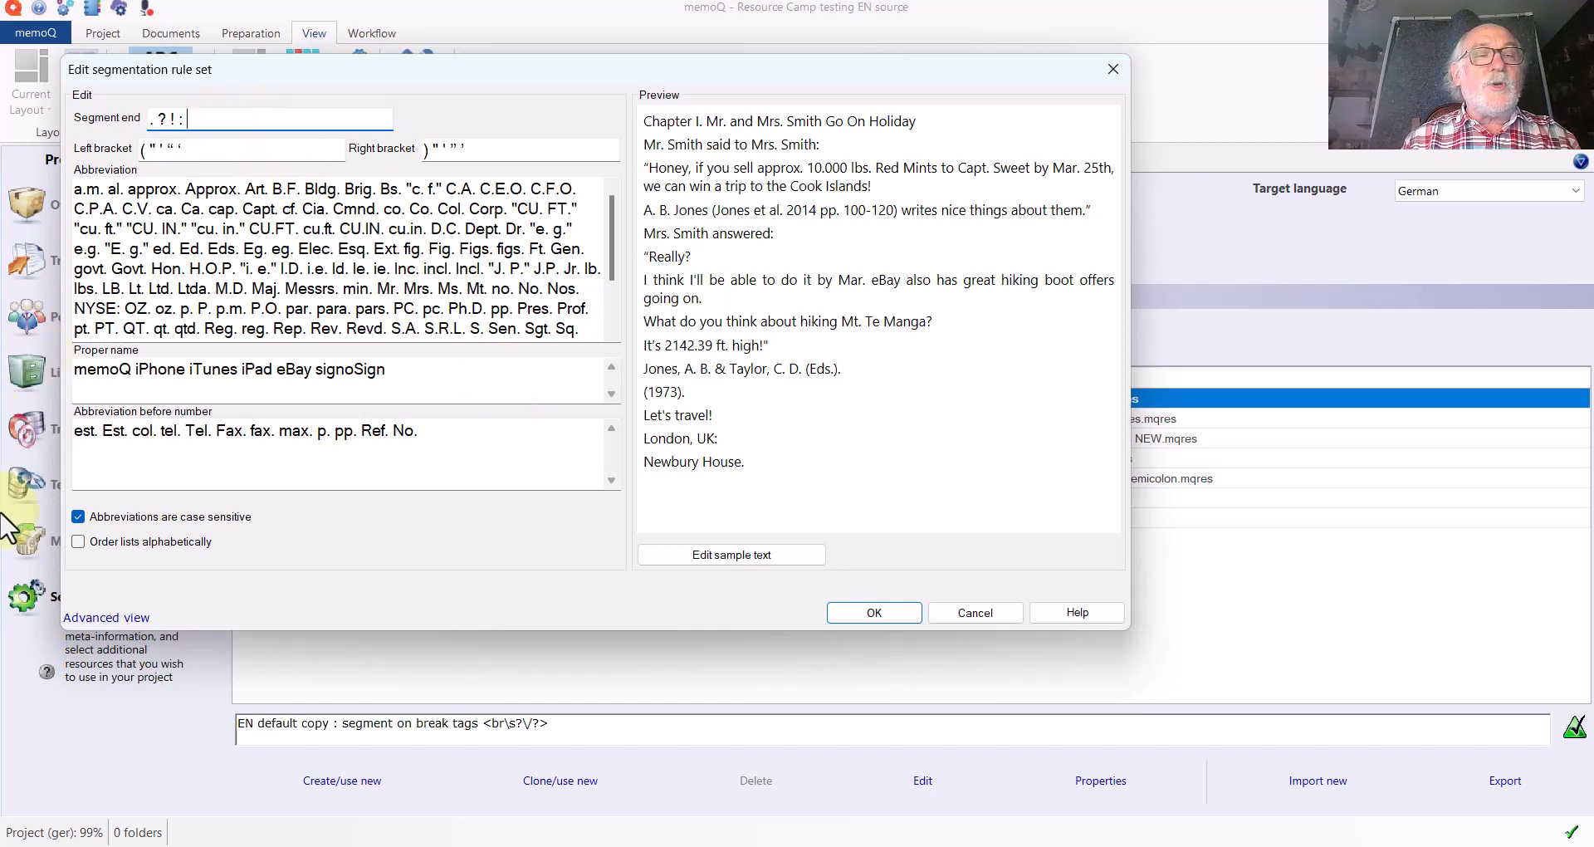
# Switch the rule set to the advanced view and clear the expression in the segmentation rule entry field.
pyautogui.click(114, 618)
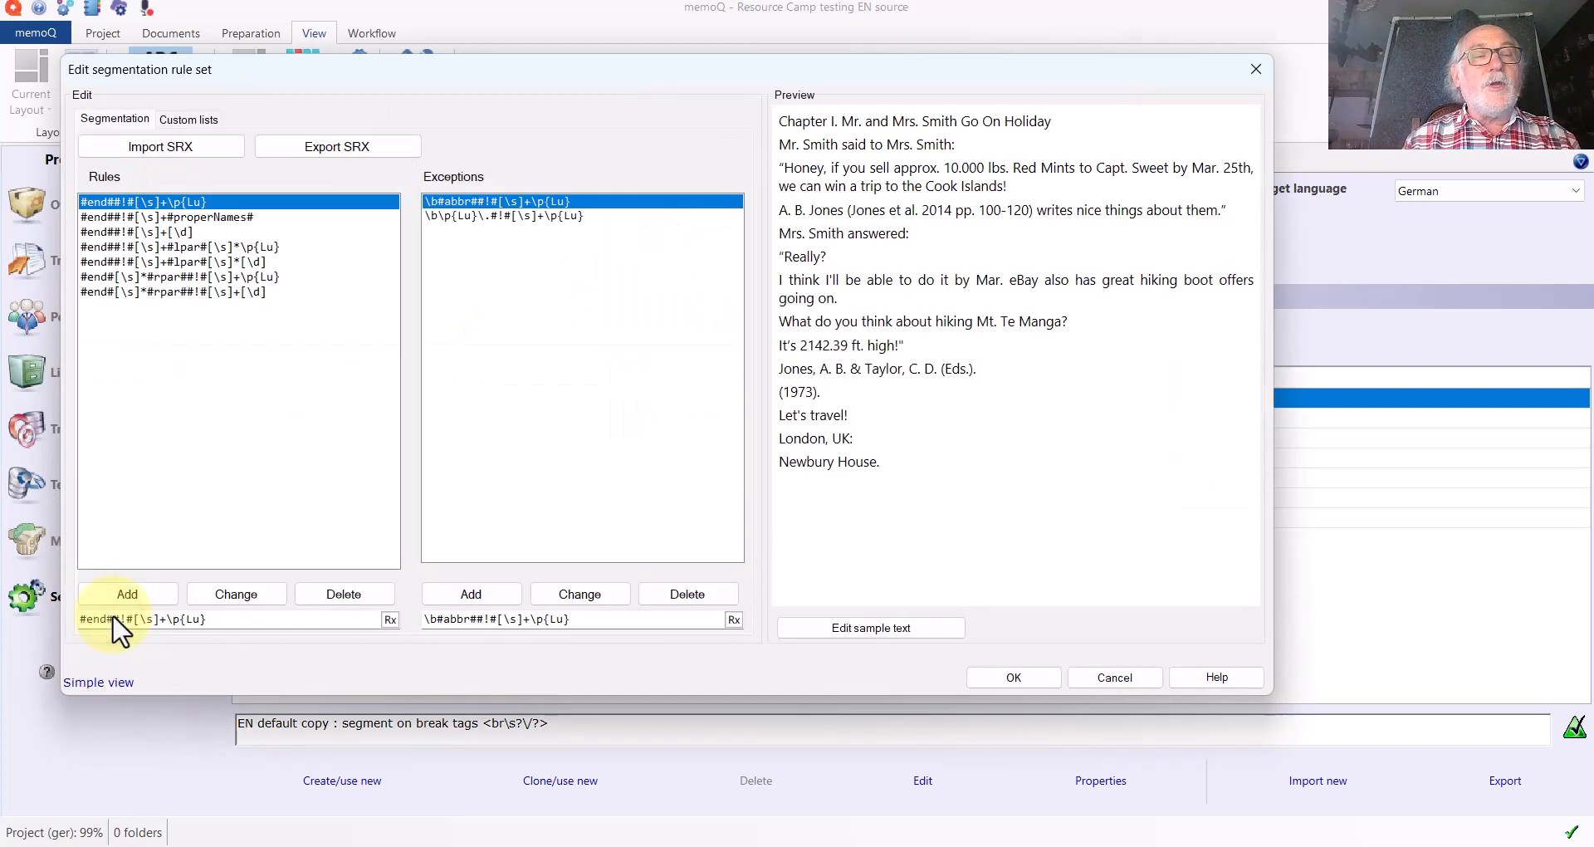
pyautogui.click(221, 621)
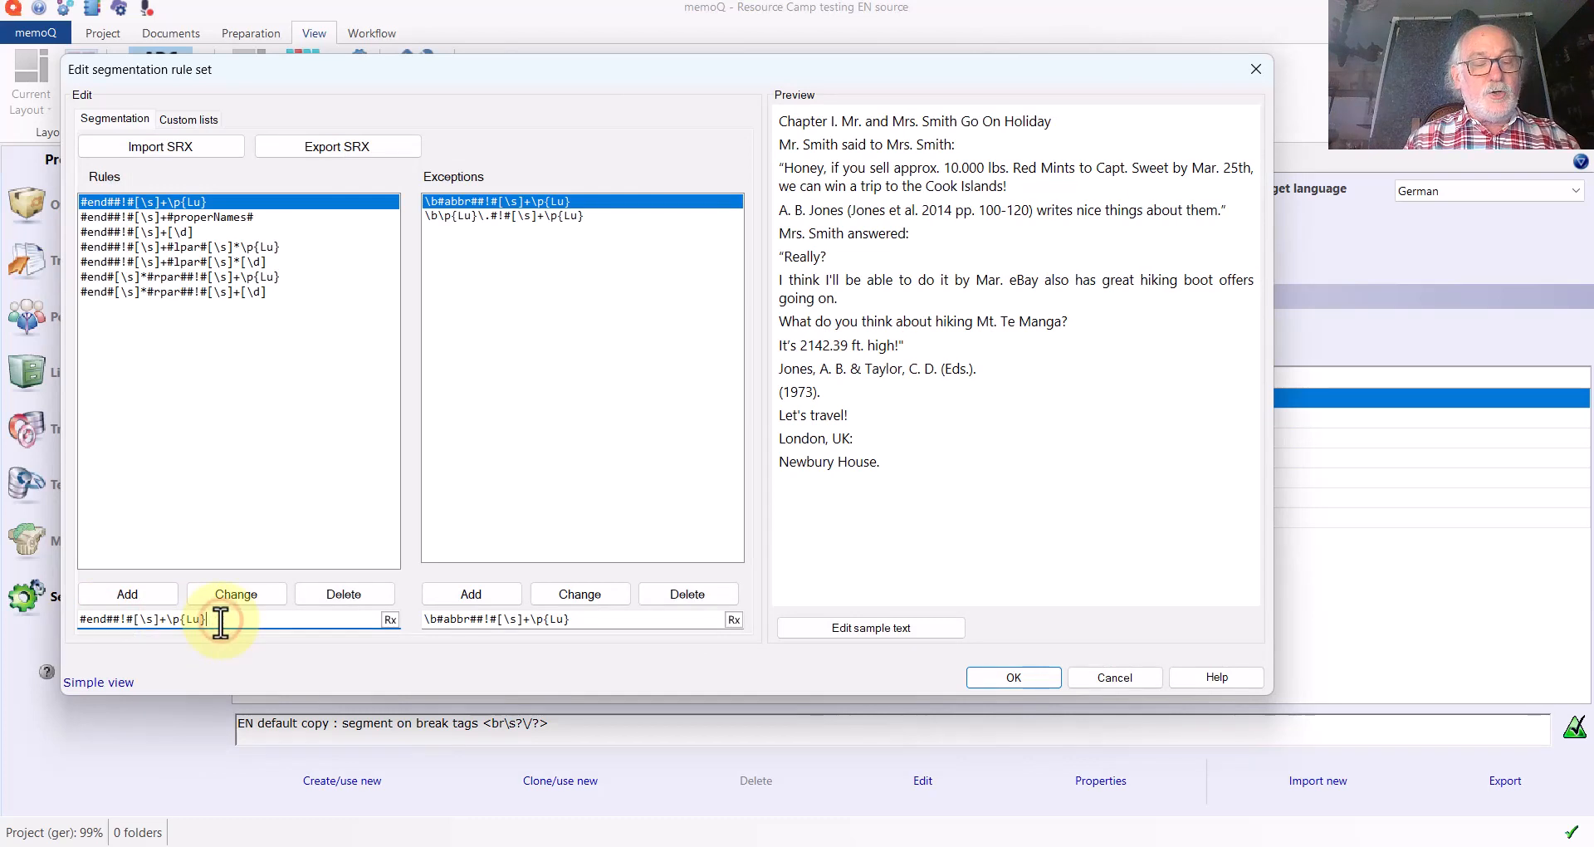
pyautogui.hotkey('ctrl', 'a')
pyautogui.press('BackSpace')
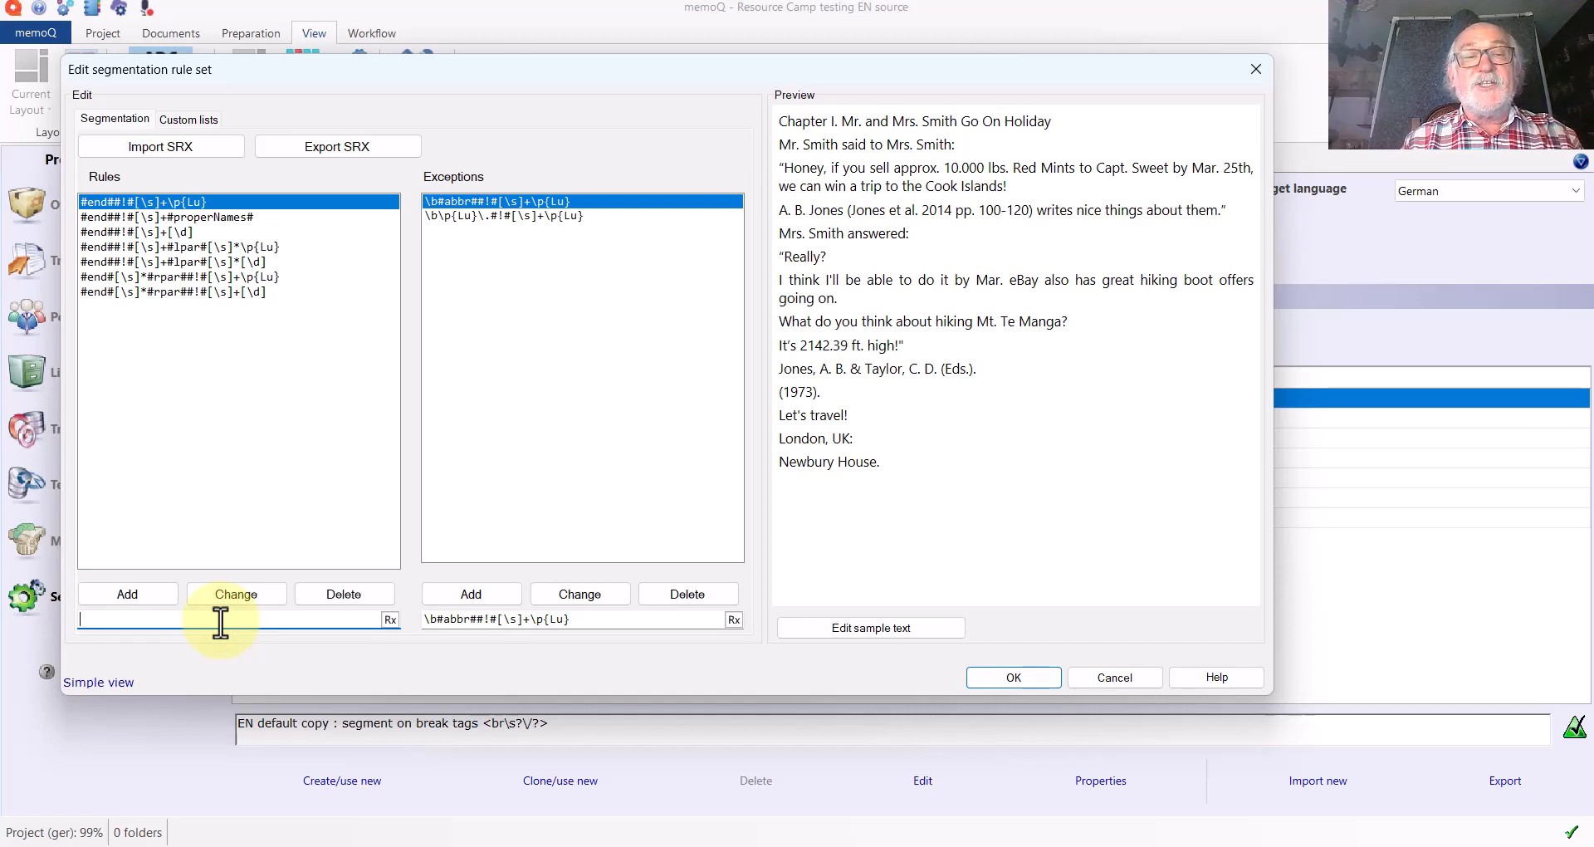
# Open the Regex Assistant for the rule, search the regex library for "segmentation", and load the "Segmentation generic break" expression.
pyautogui.click(389, 620)
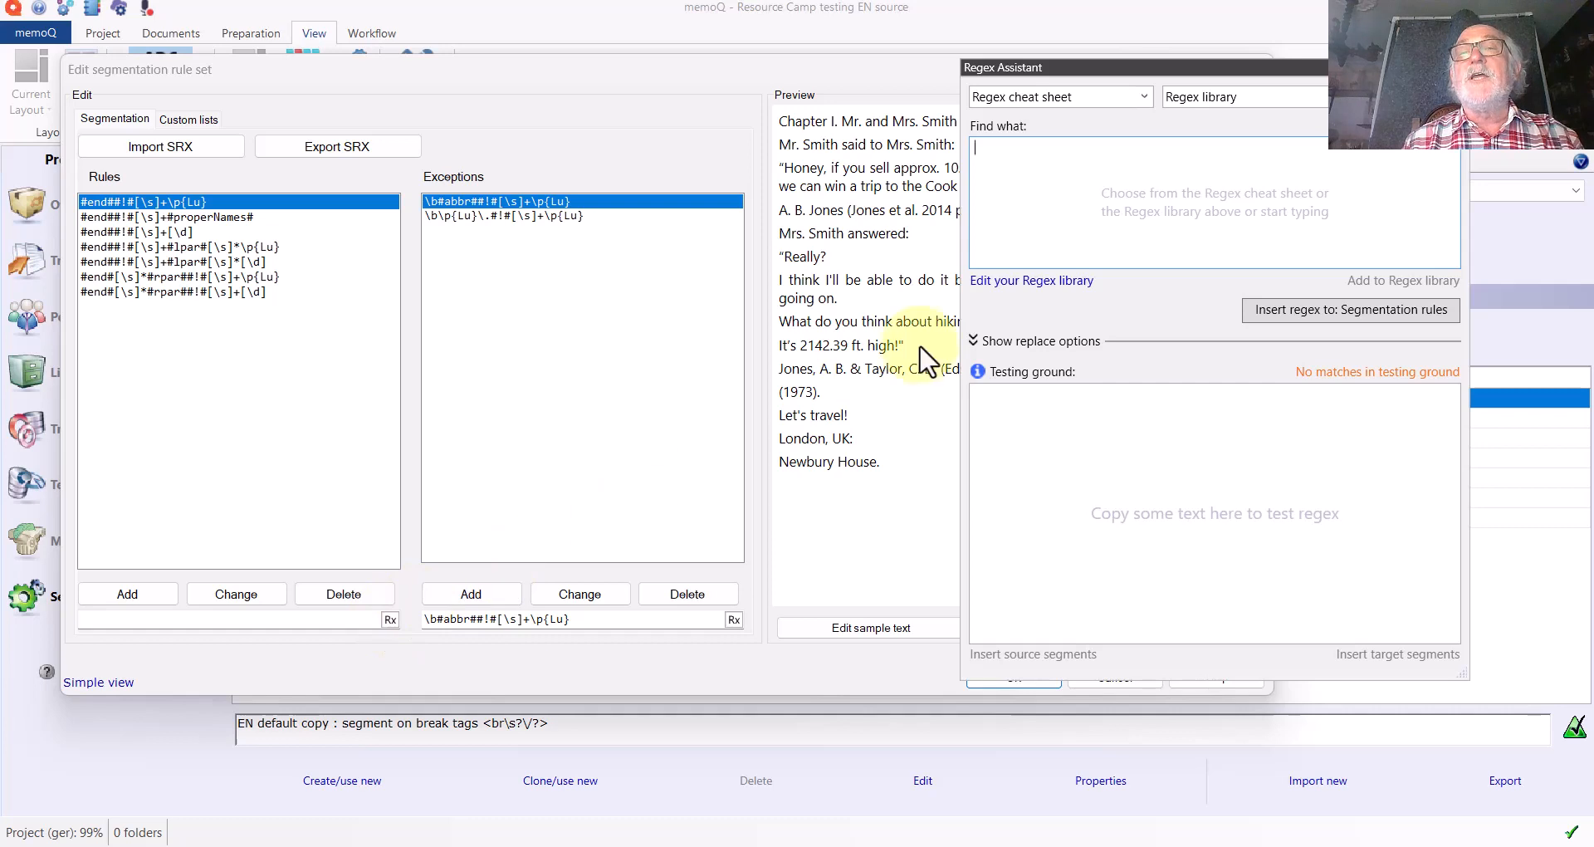
pyautogui.click(1190, 100)
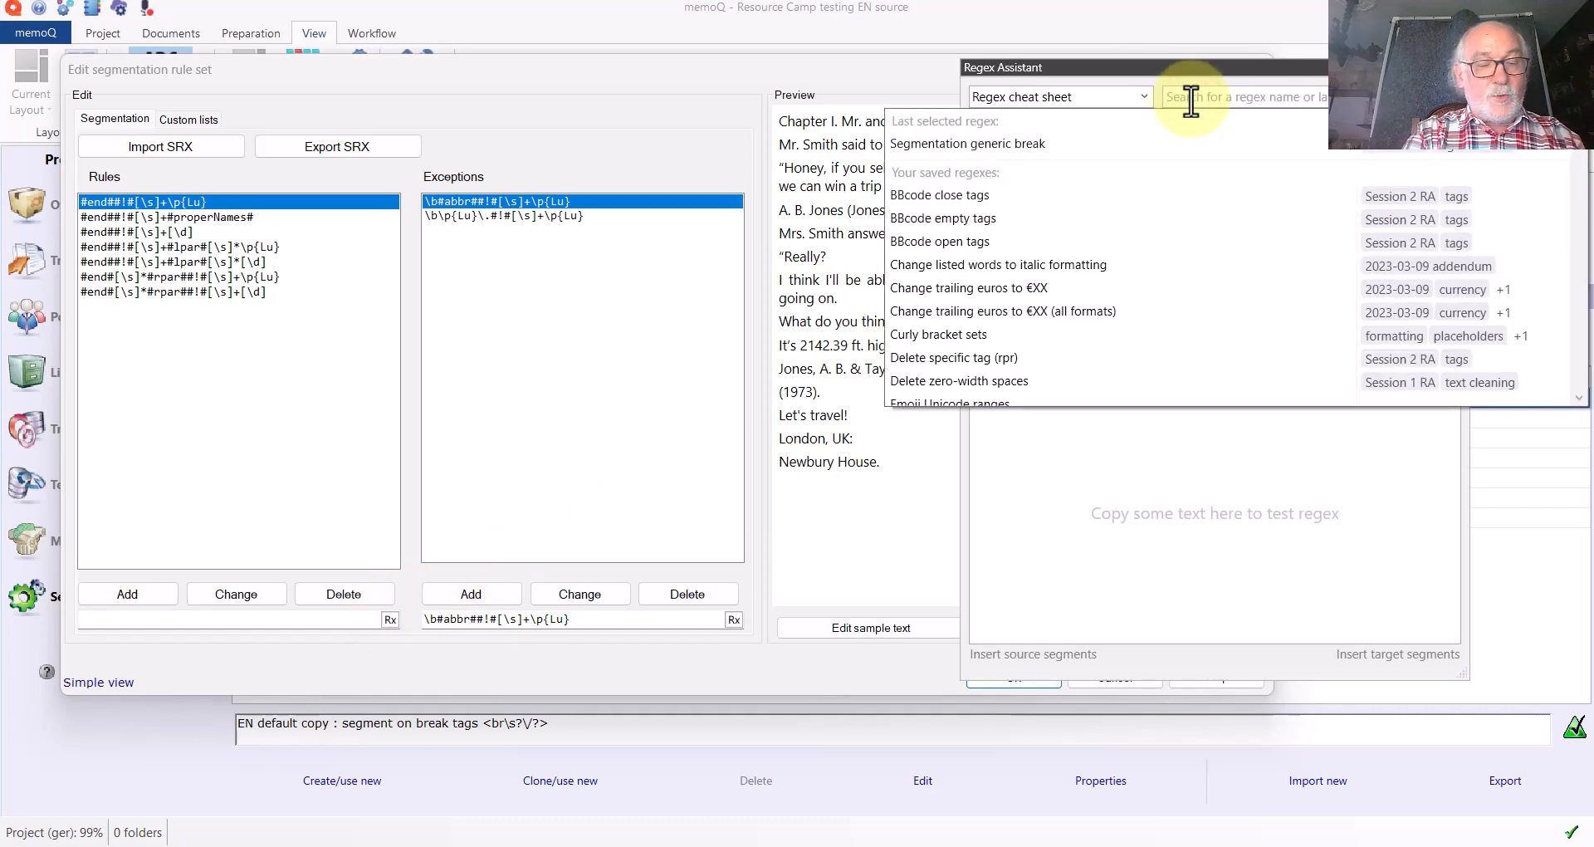
pyautogui.write('seg')
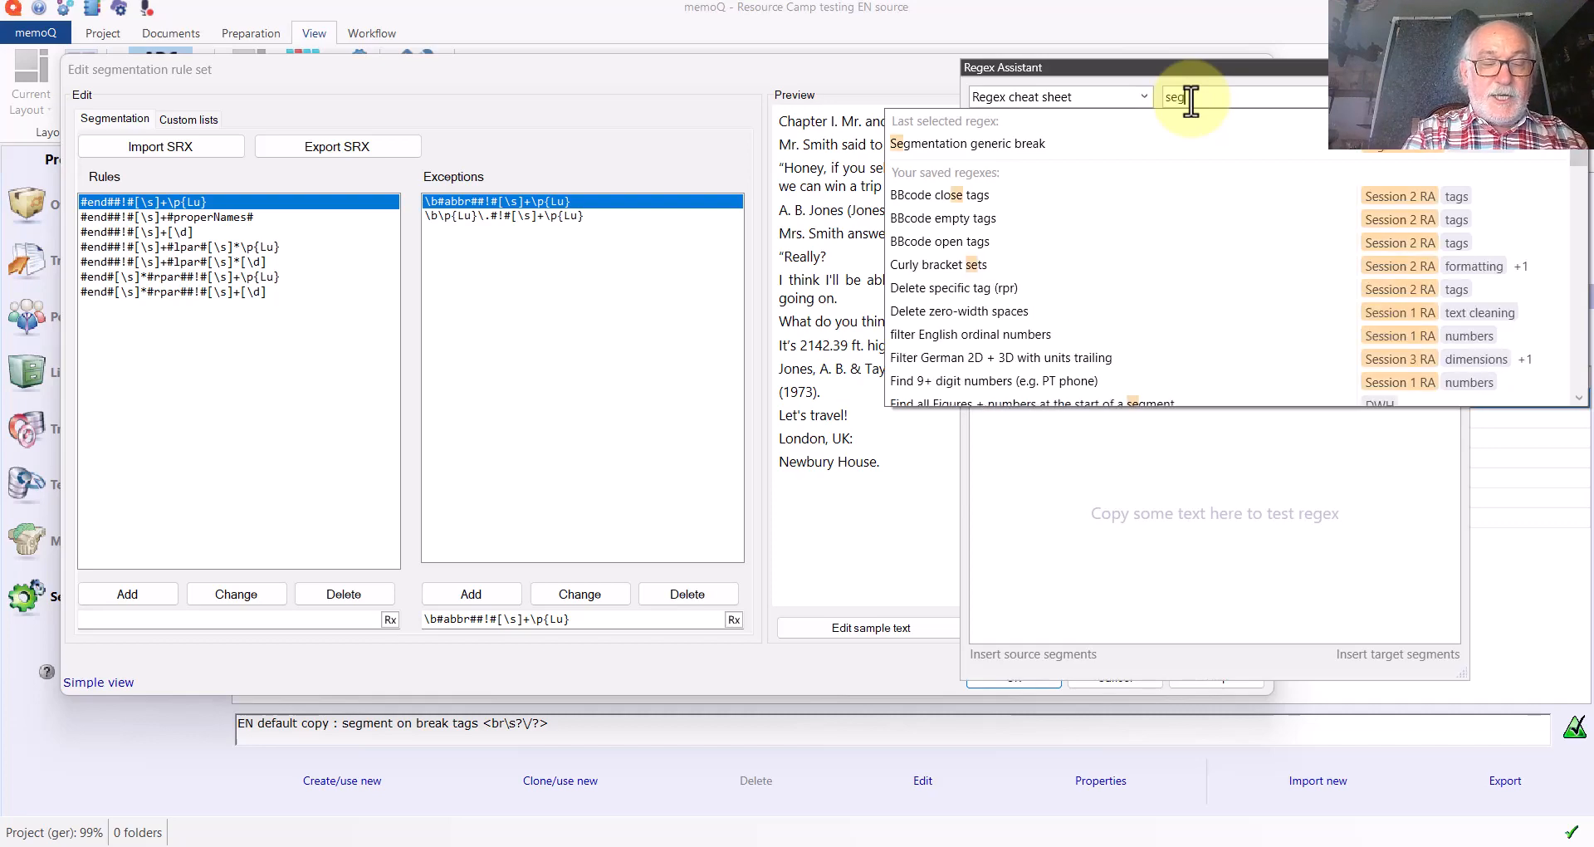
pyautogui.write('mentation')
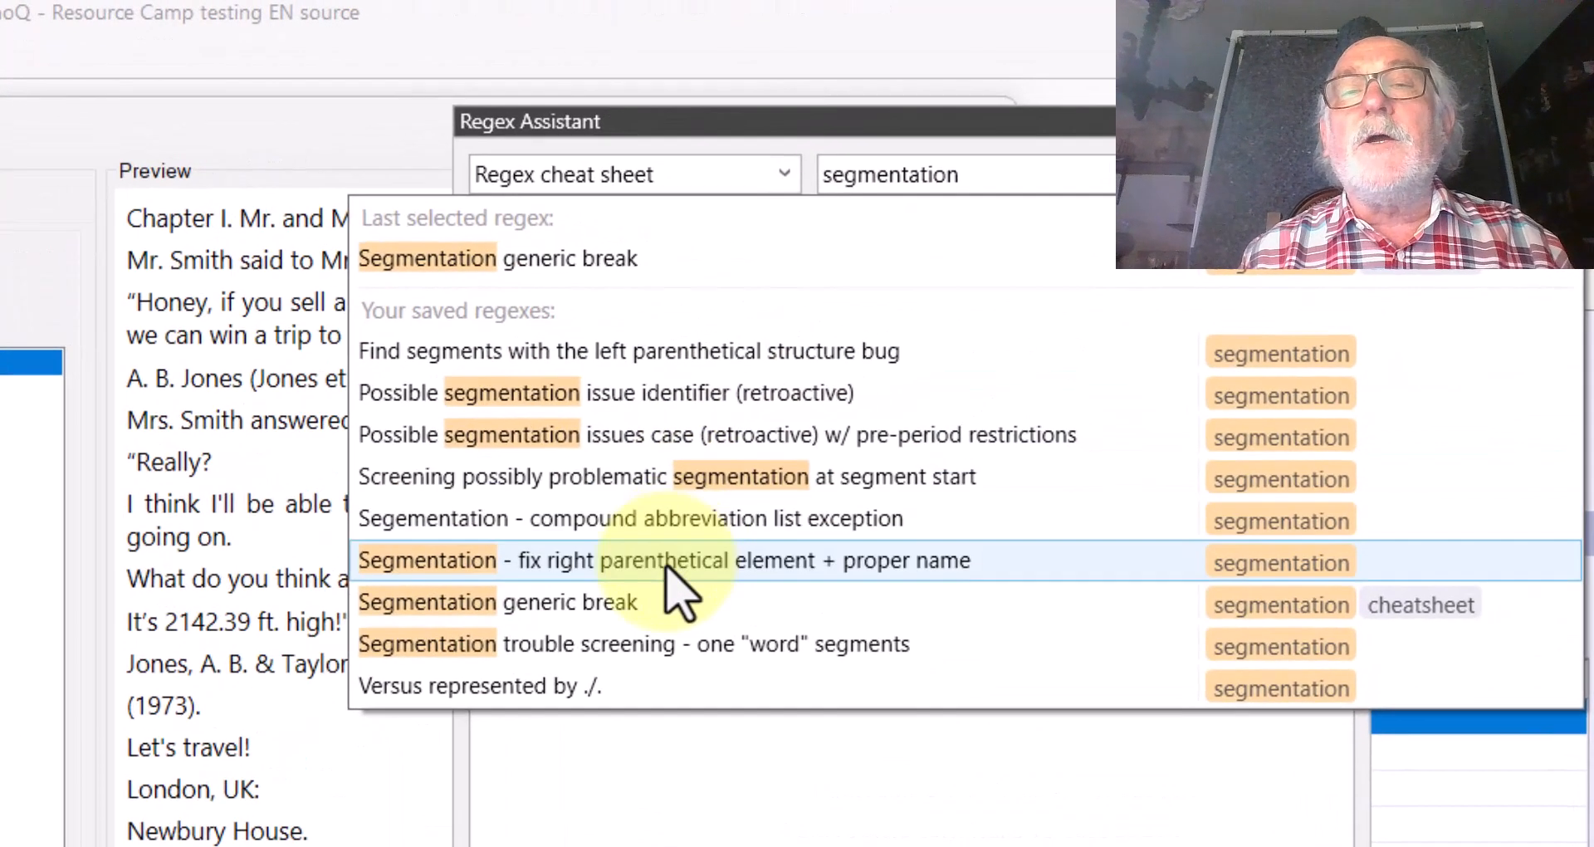
pyautogui.moveTo(642, 592)
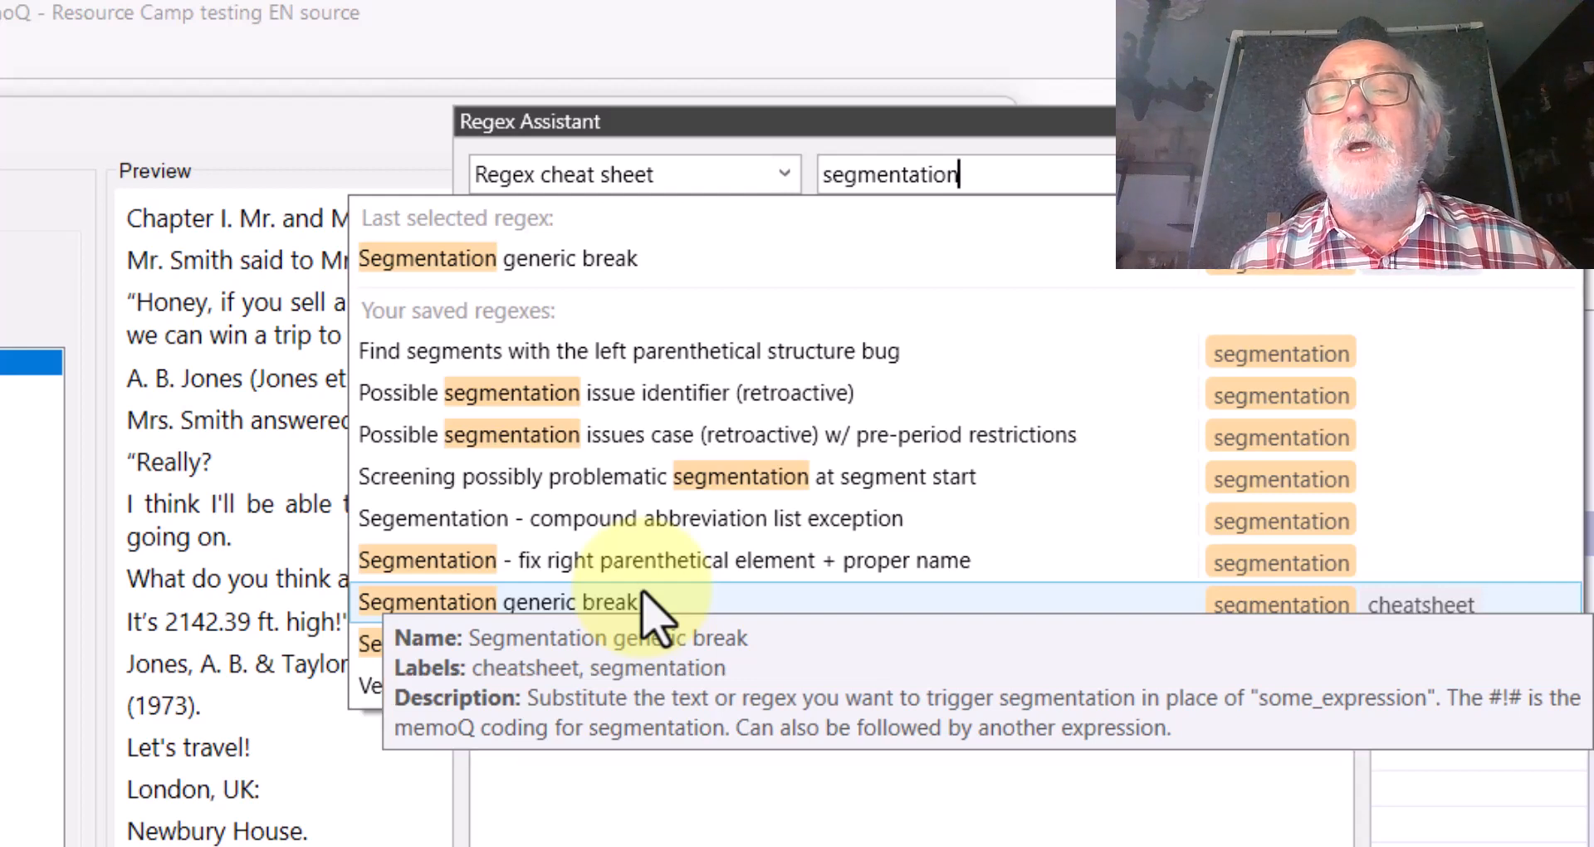
pyautogui.click(643, 592)
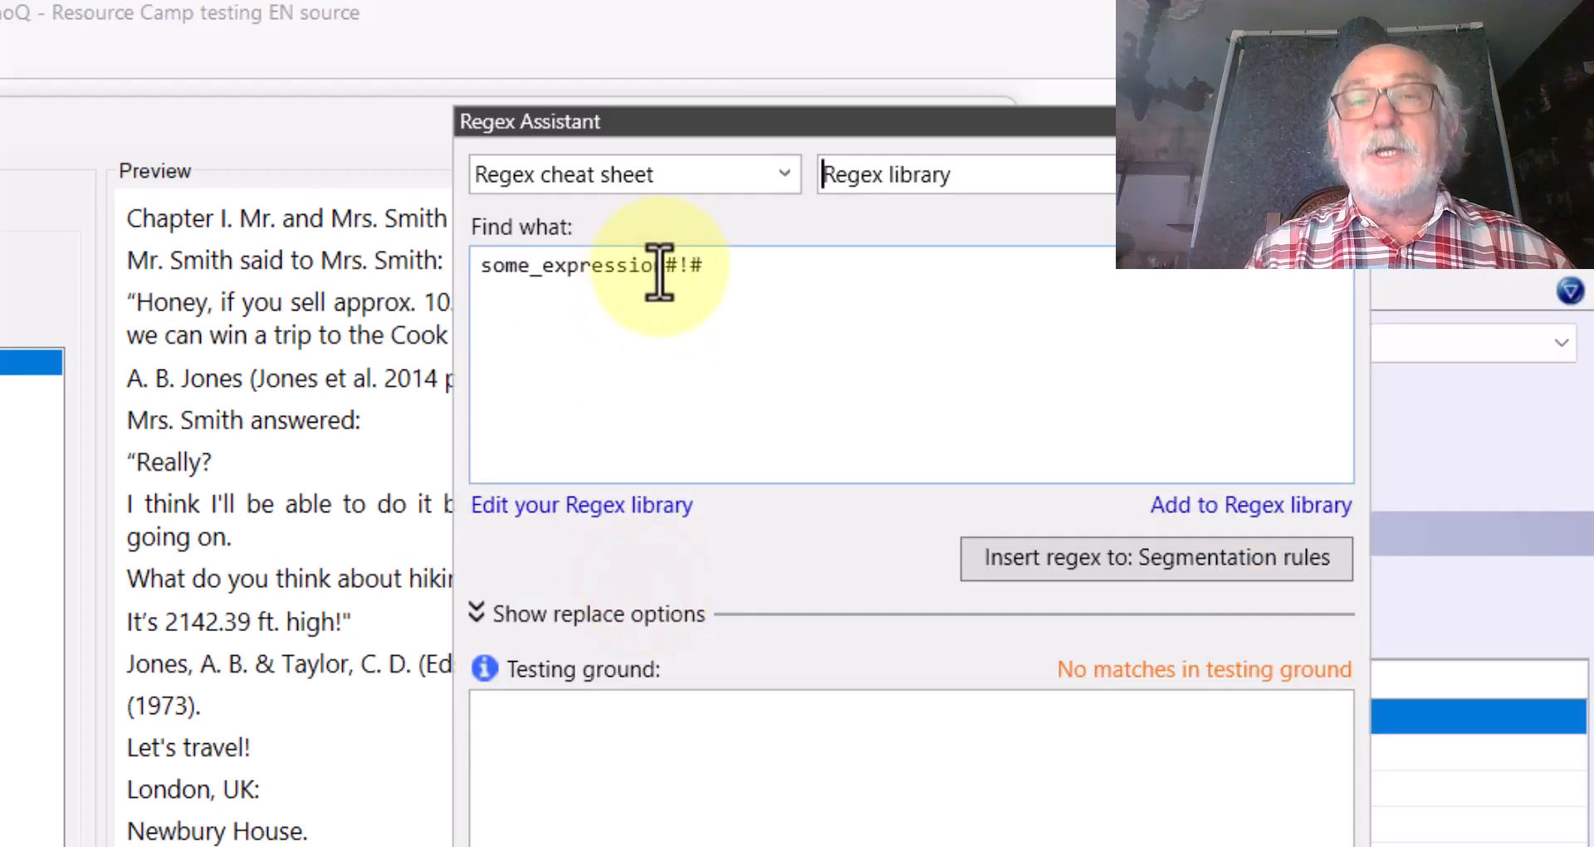
# Replace the some_expression placeholder with a semicolon so the regex reads ;#!#, and inspect its #!# break code.
pyautogui.moveTo(660, 265); pyautogui.dragTo(444, 305)
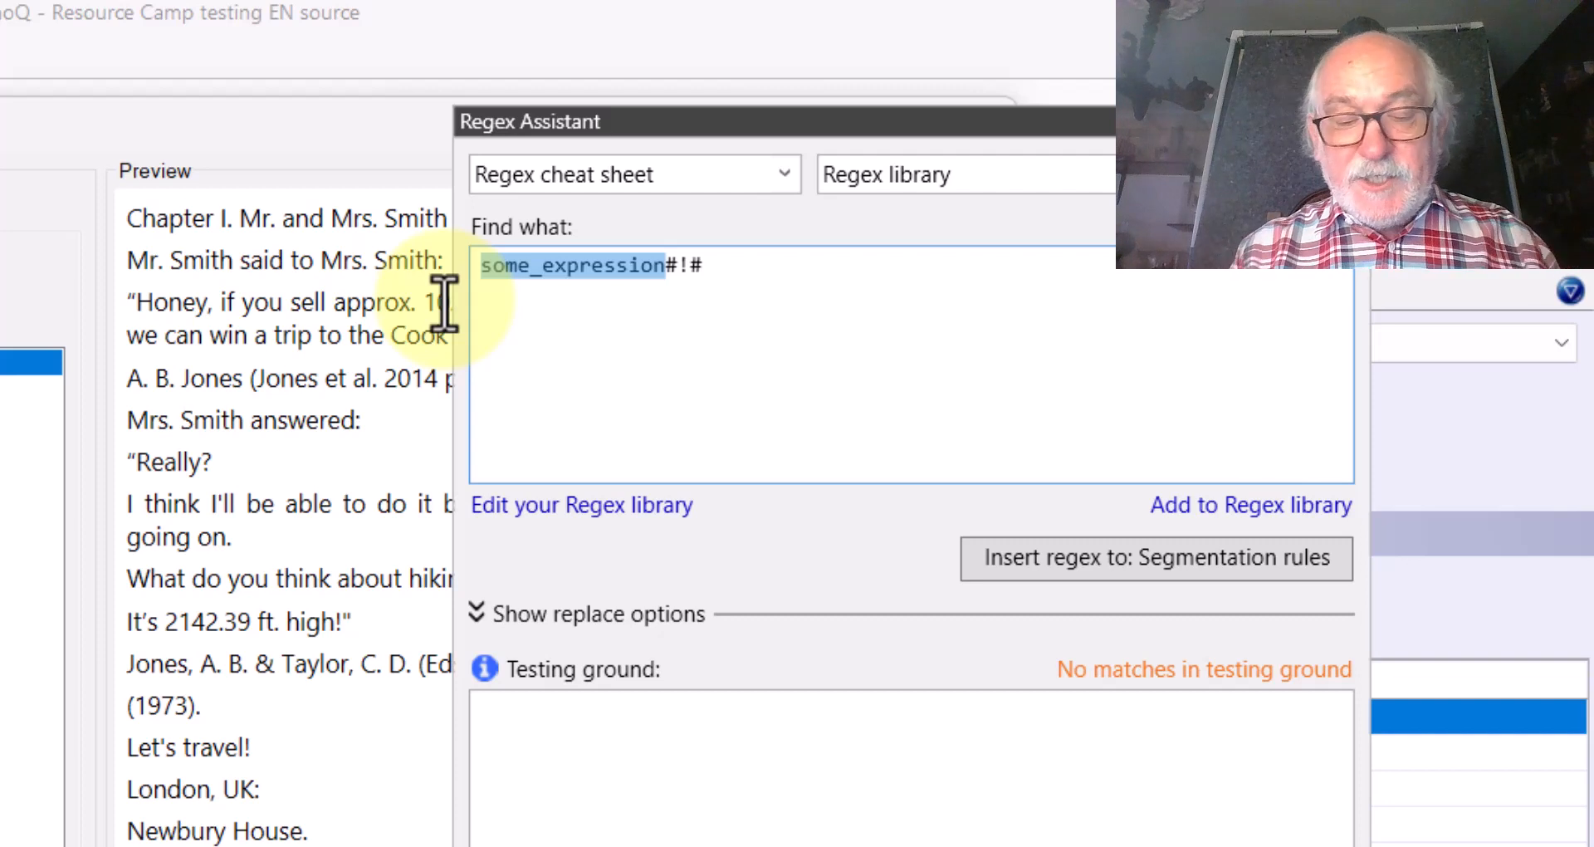
pyautogui.write(';')
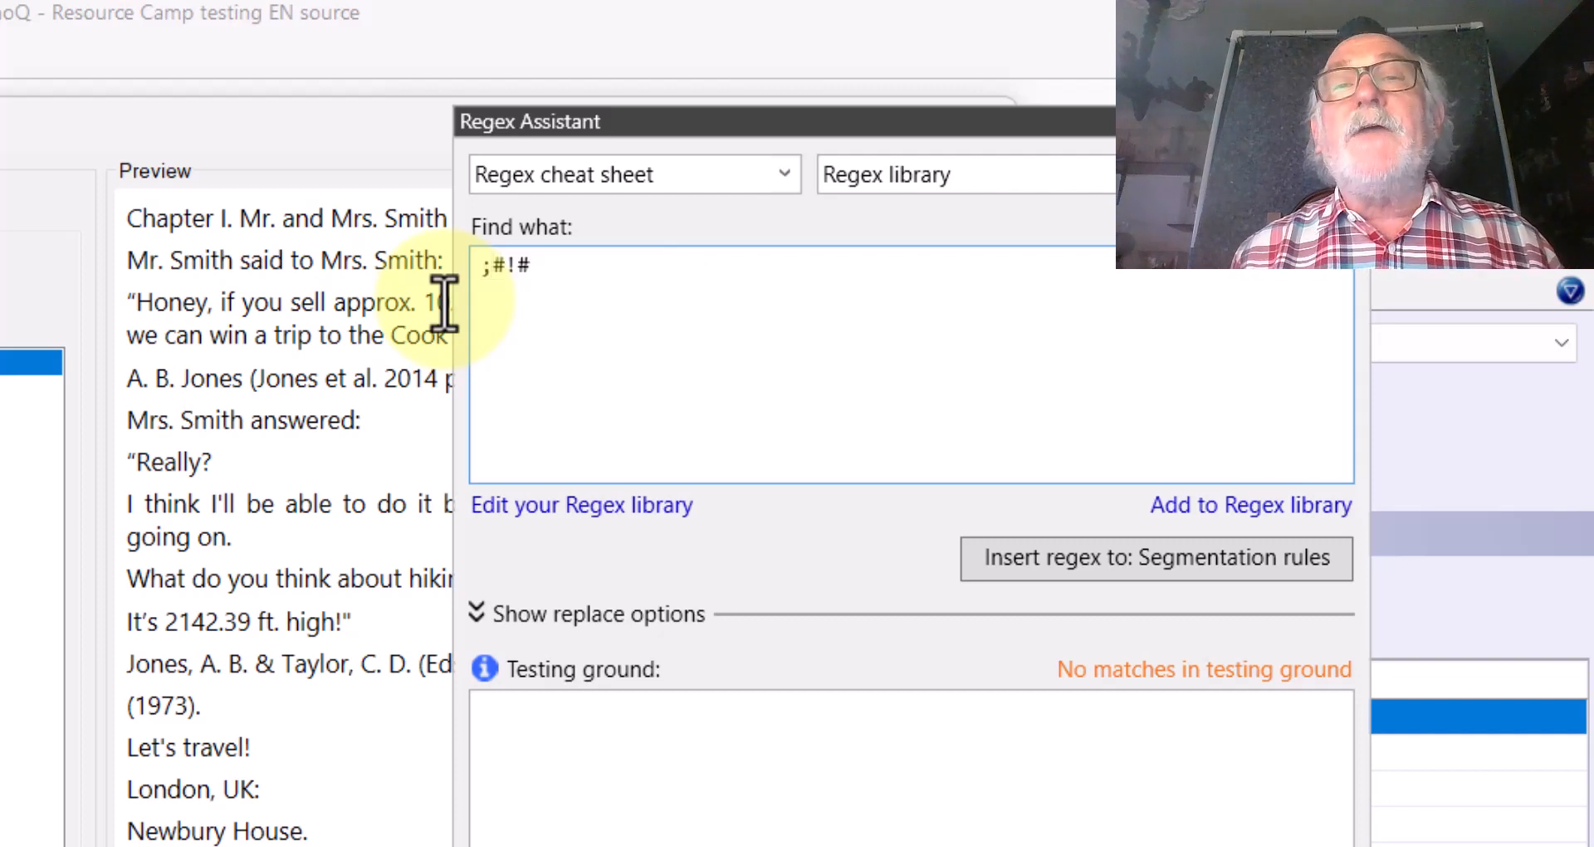
pyautogui.hotkey('shift', 'Right')
pyautogui.hotkey('shift', 'Right')
pyautogui.hotkey('shift', 'Right')
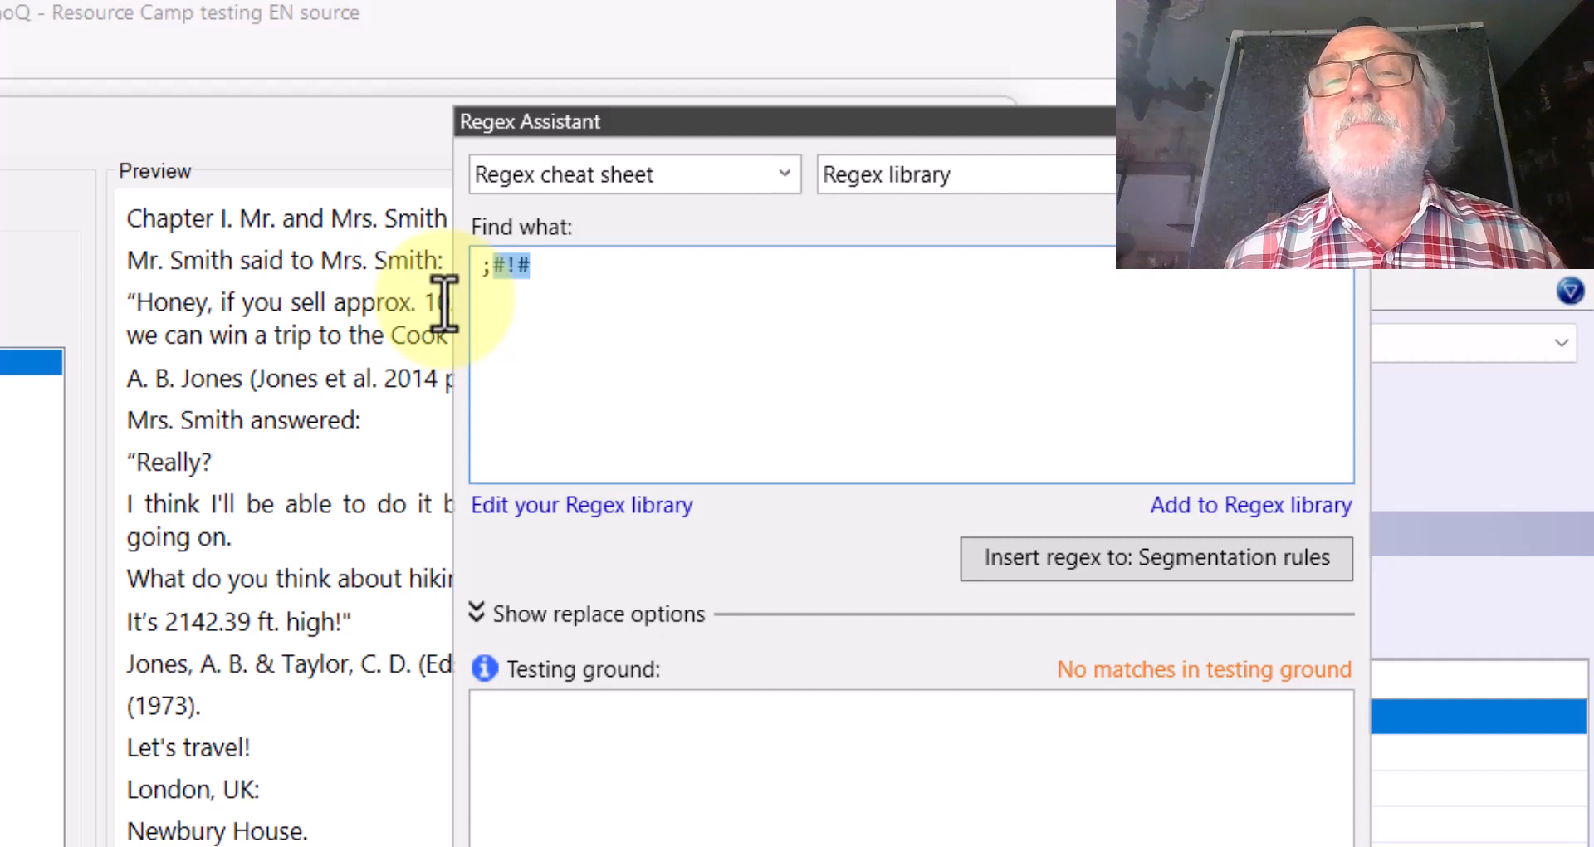
pyautogui.click(616, 284)
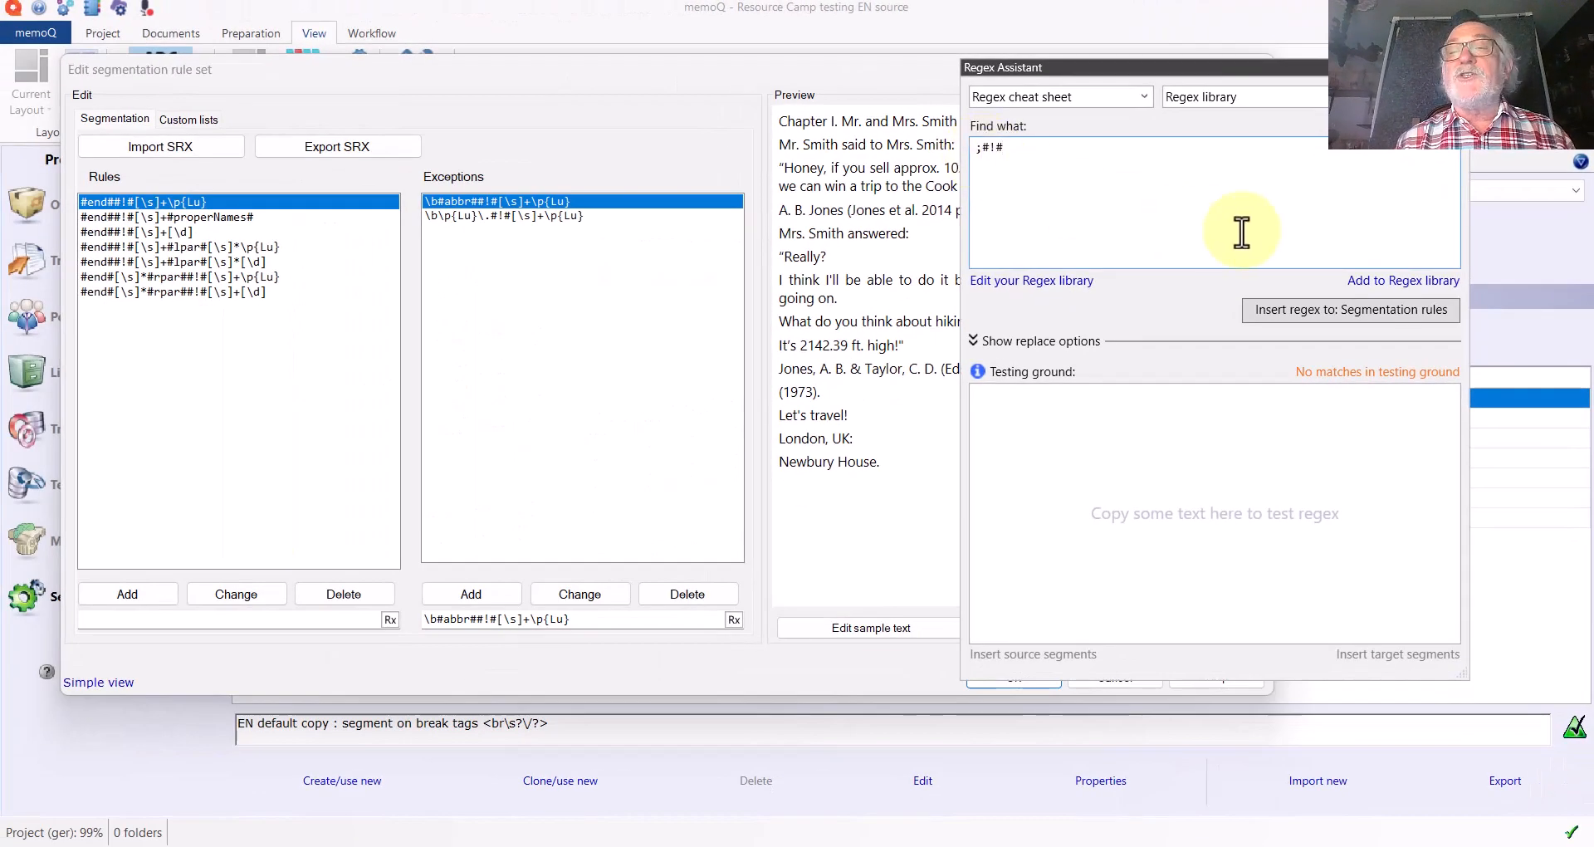
# Insert the ;#!# regex into the segmentation rules, add it as a new rule, and save the rule set.
pyautogui.click(1347, 310)
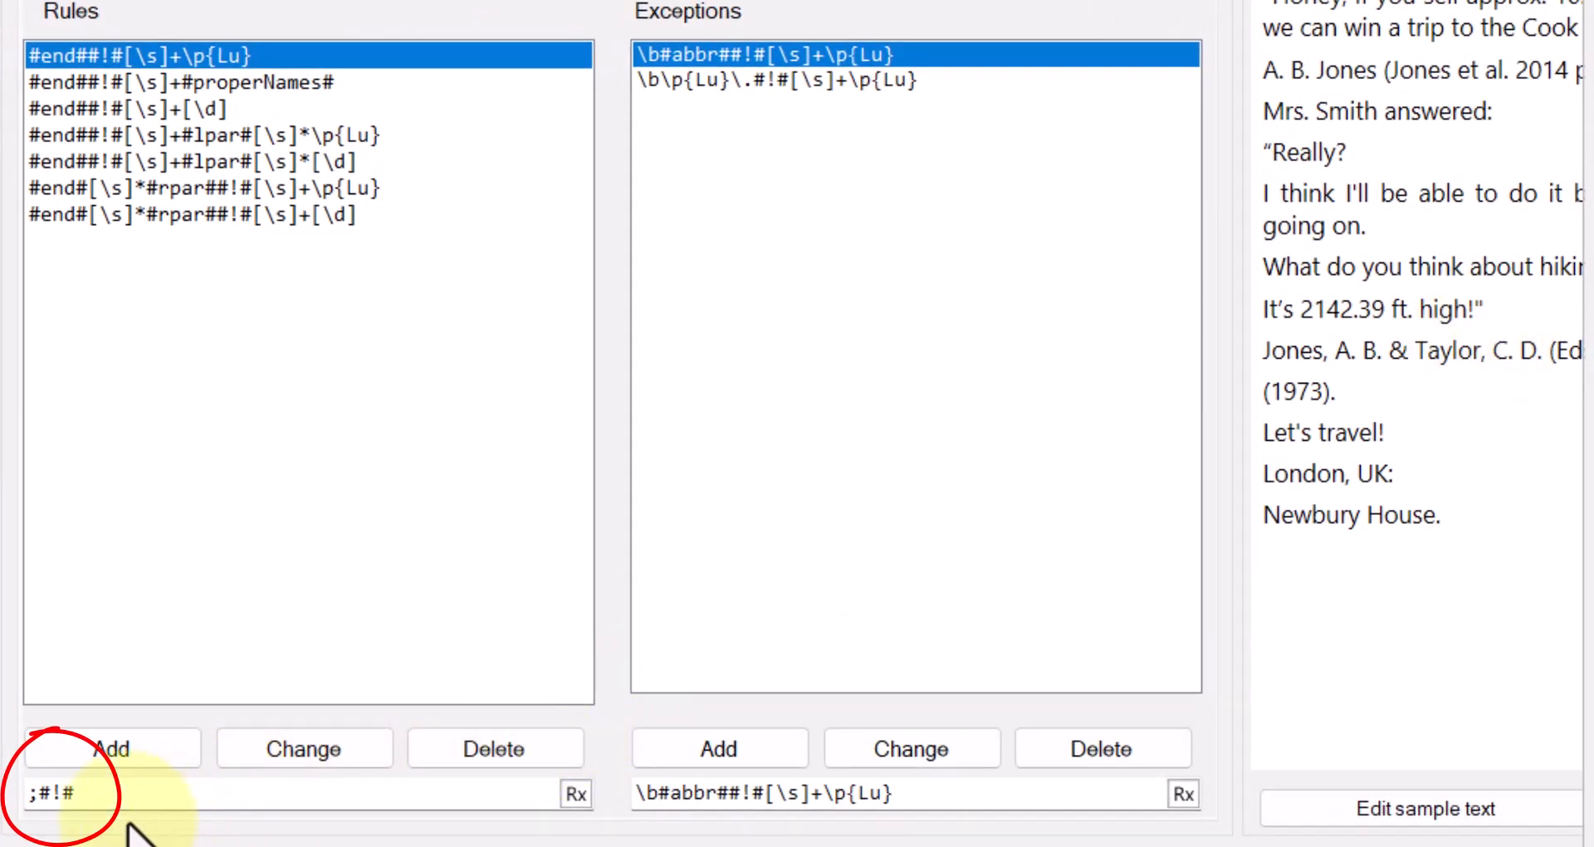
pyautogui.click(114, 762)
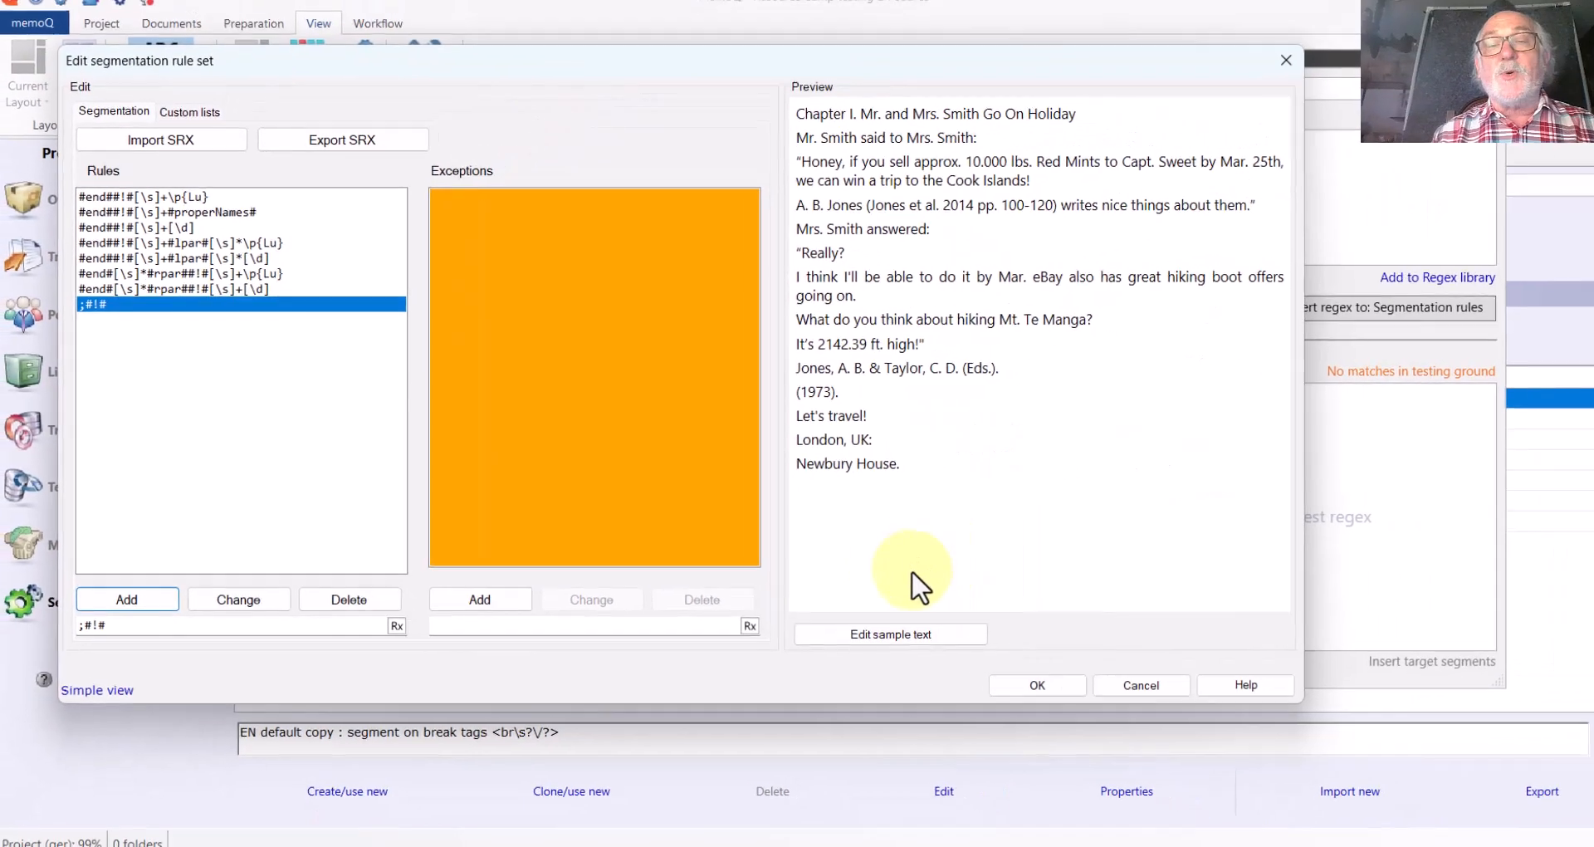
pyautogui.click(1014, 677)
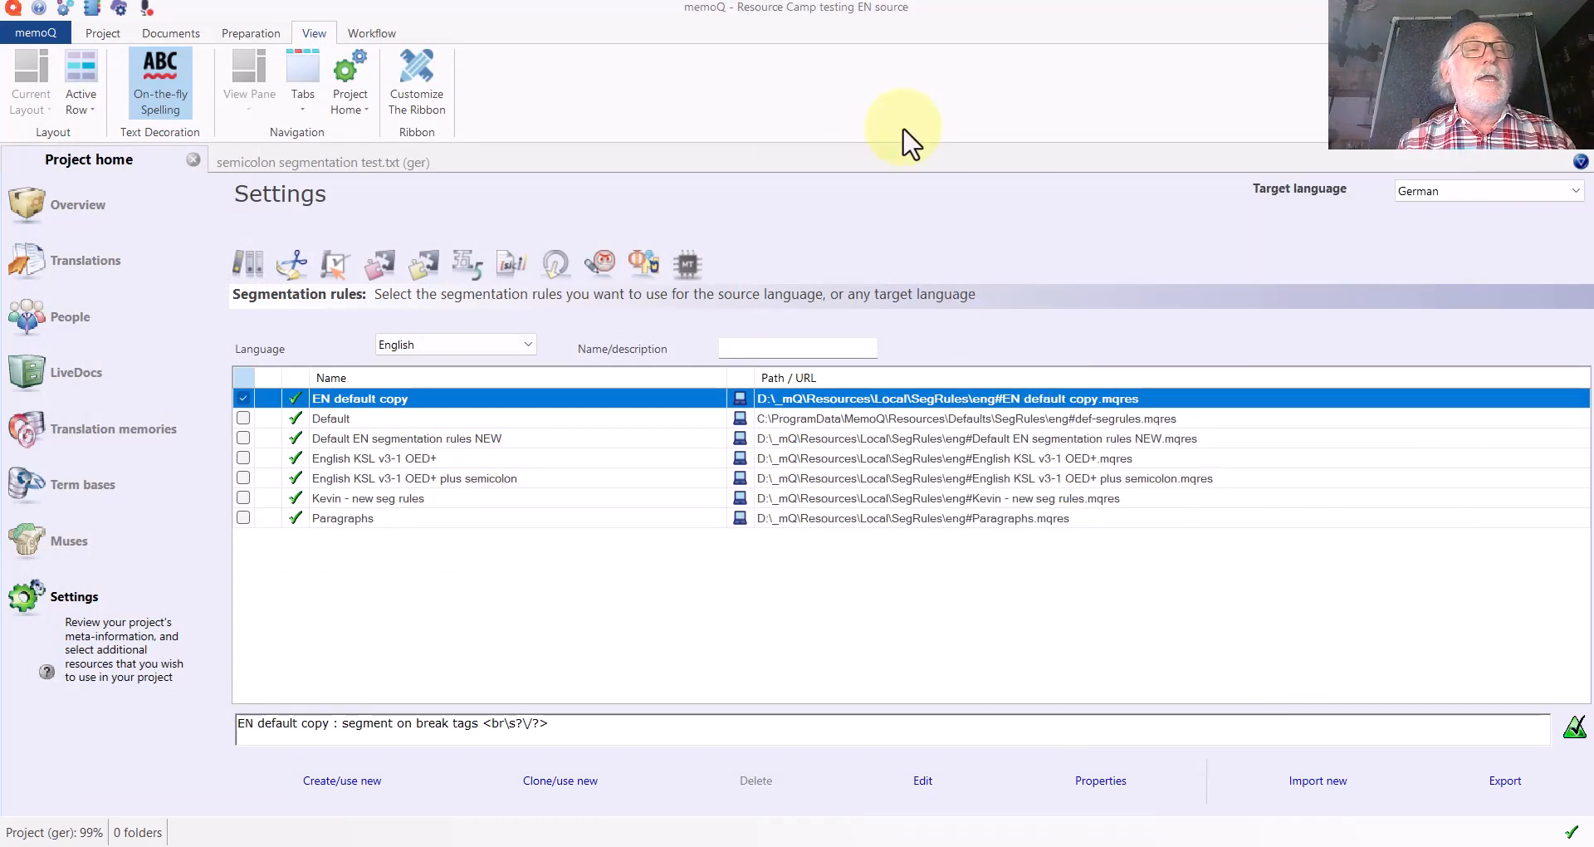
# Reimport semicolon segmentation test.txt from the same source file with version history recorded, using the updated rules.
pyautogui.click(111, 266)
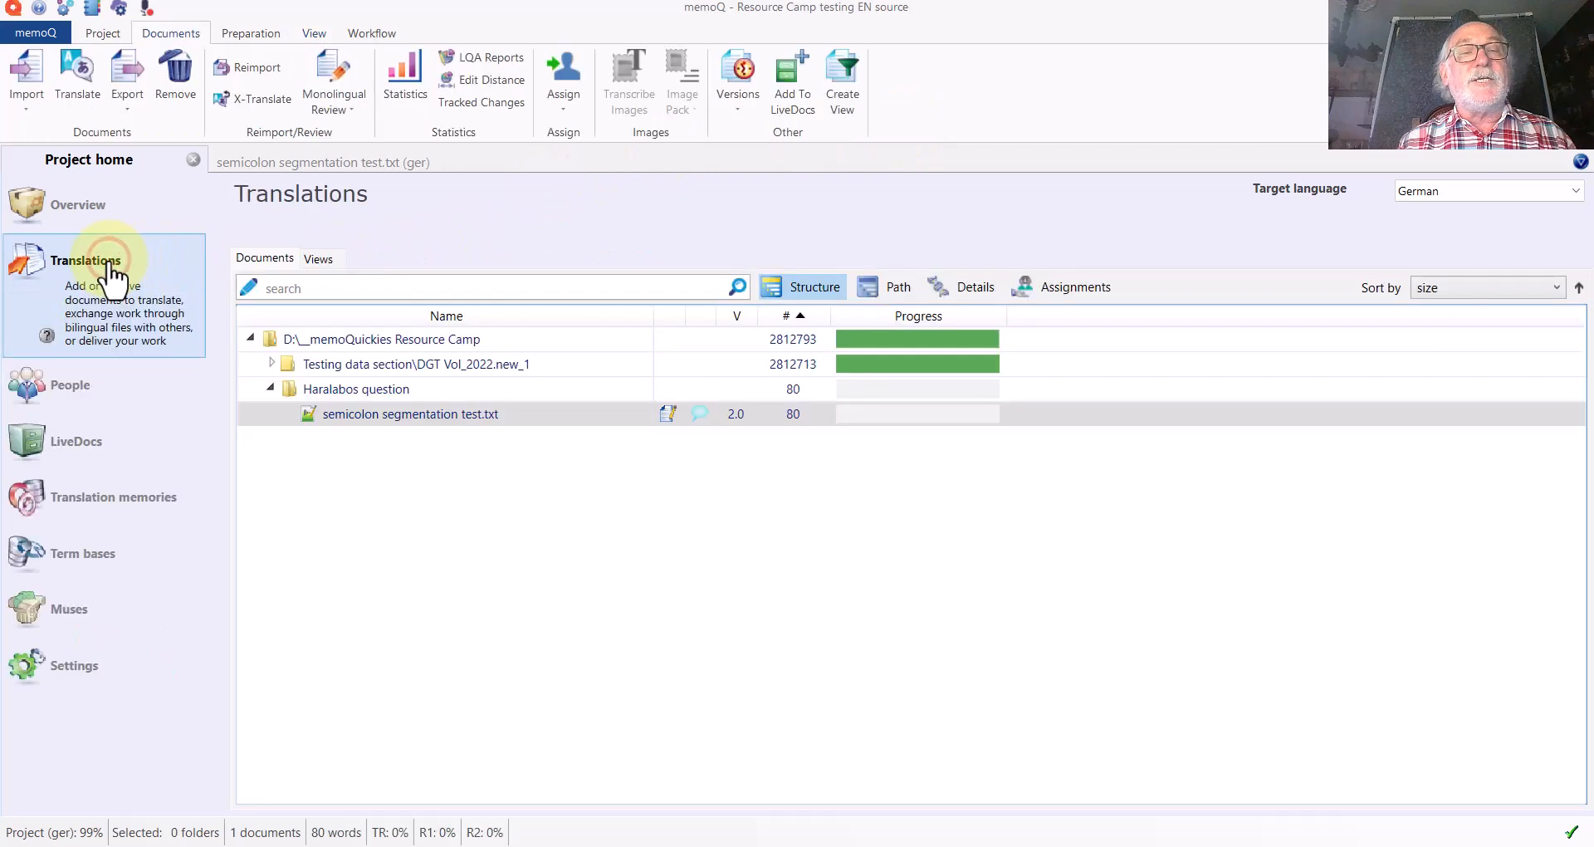
pyautogui.rightClick(440, 430)
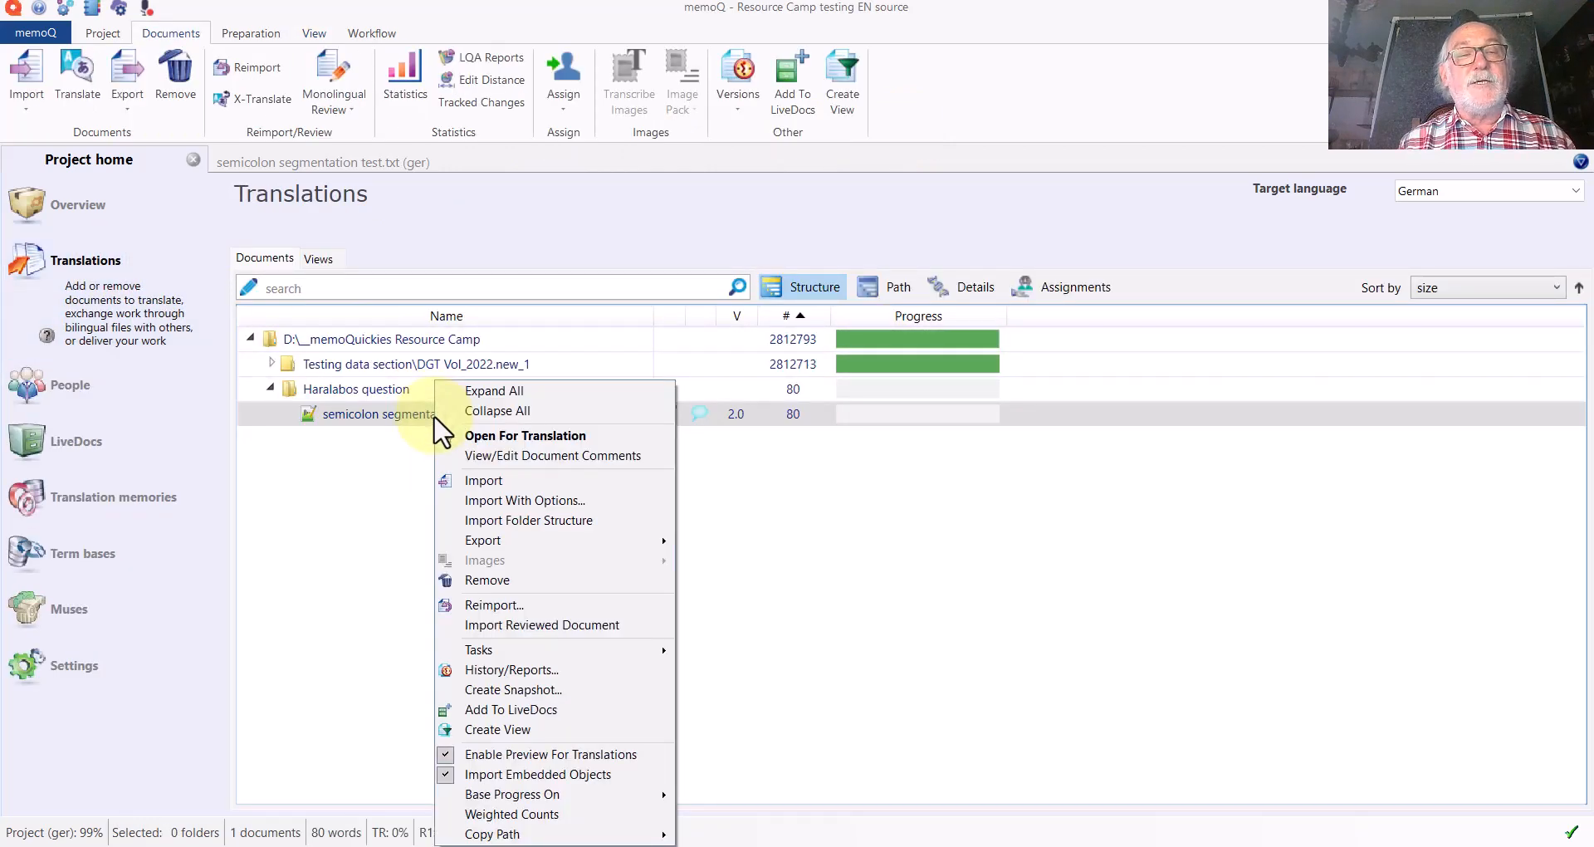
pyautogui.click(492, 605)
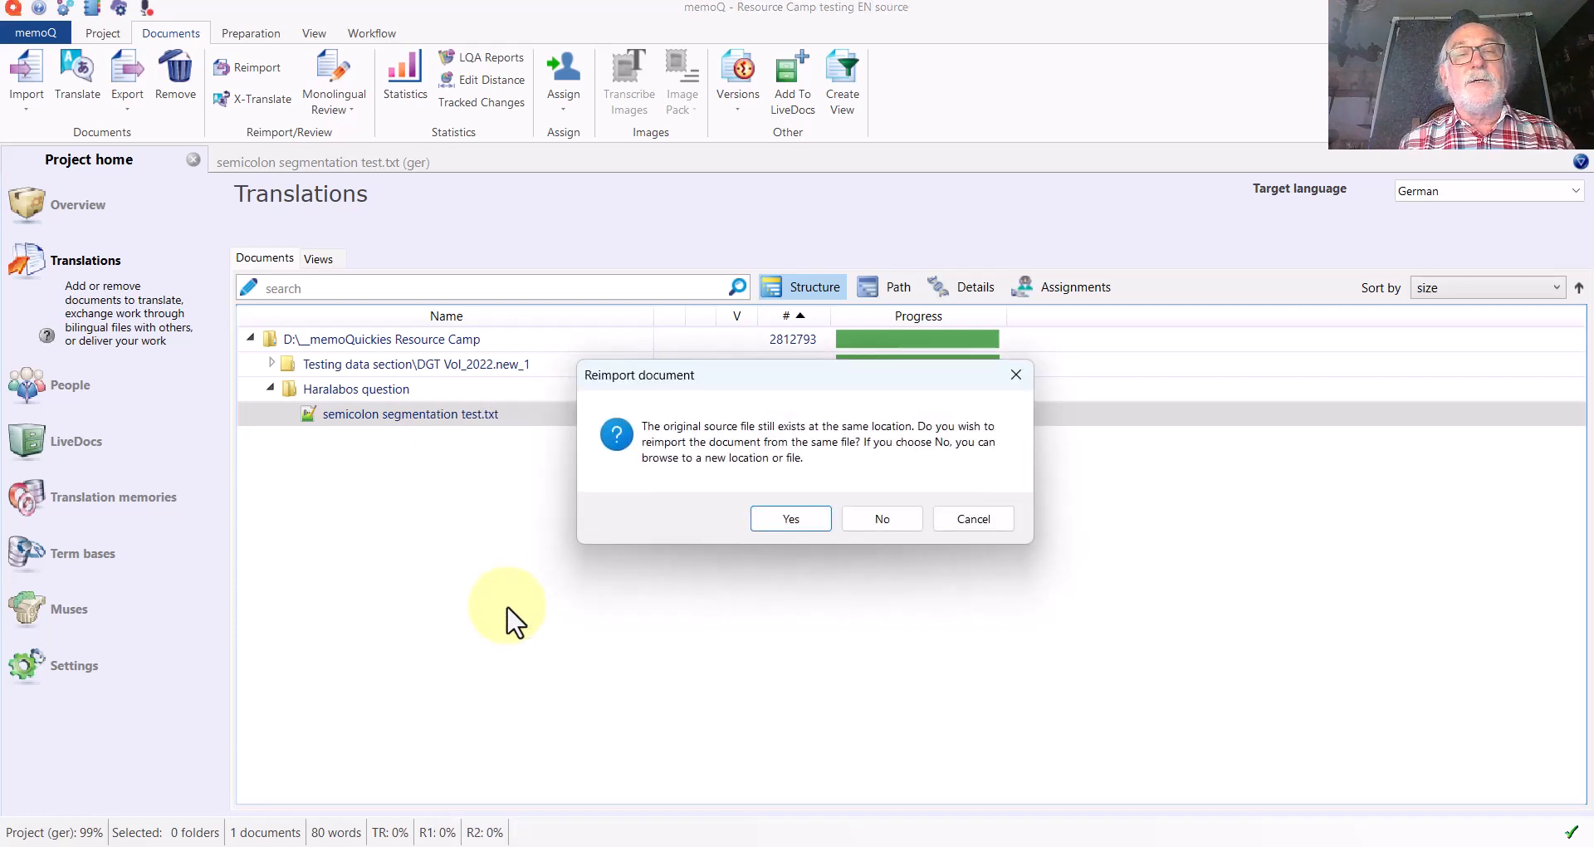
pyautogui.click(817, 510)
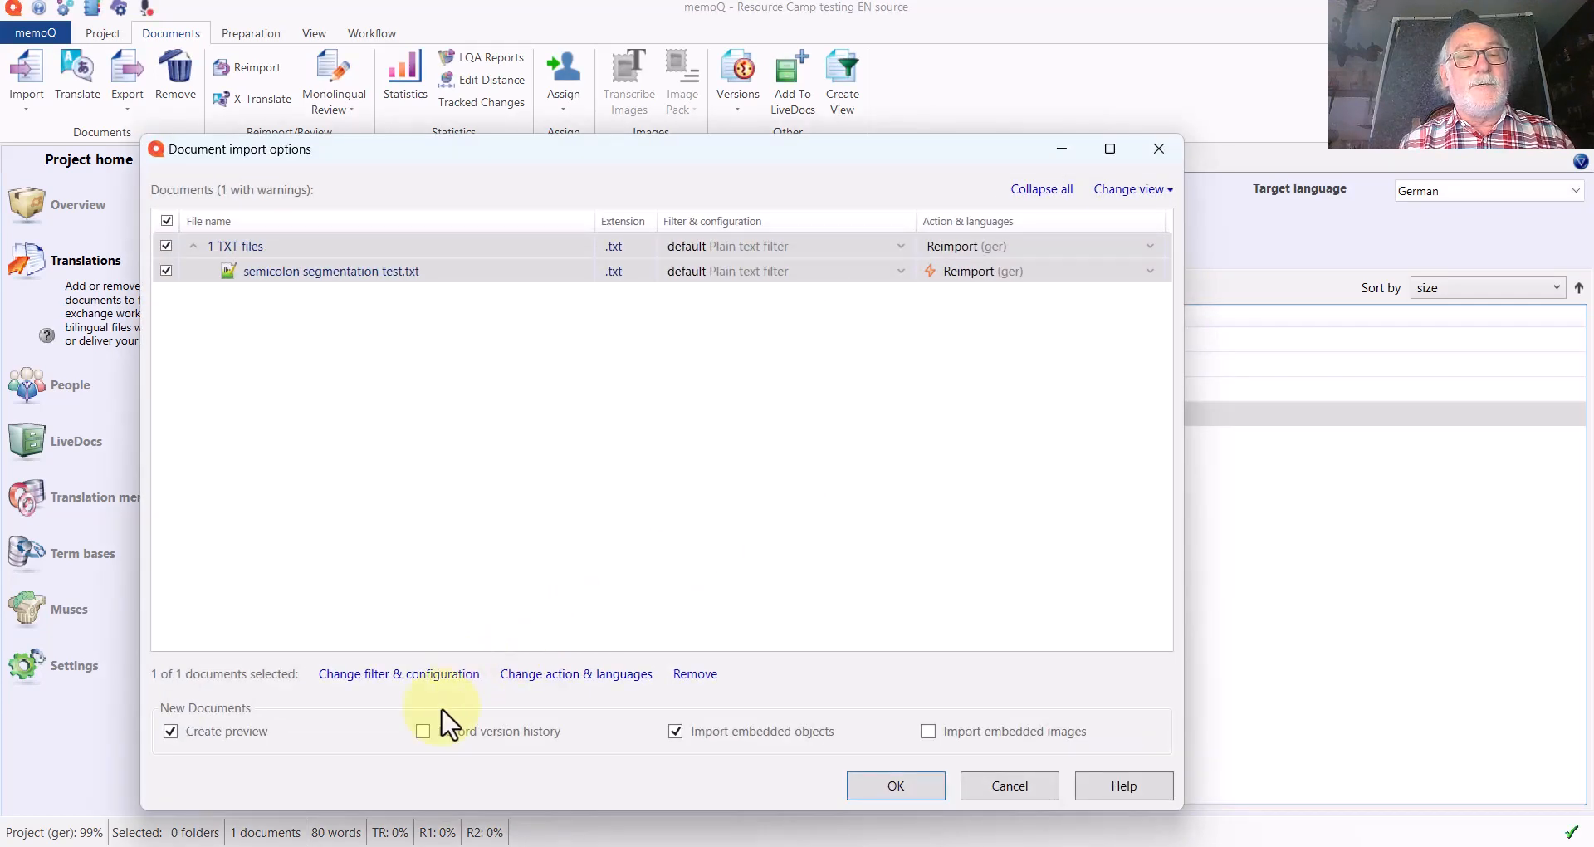
pyautogui.click(424, 733)
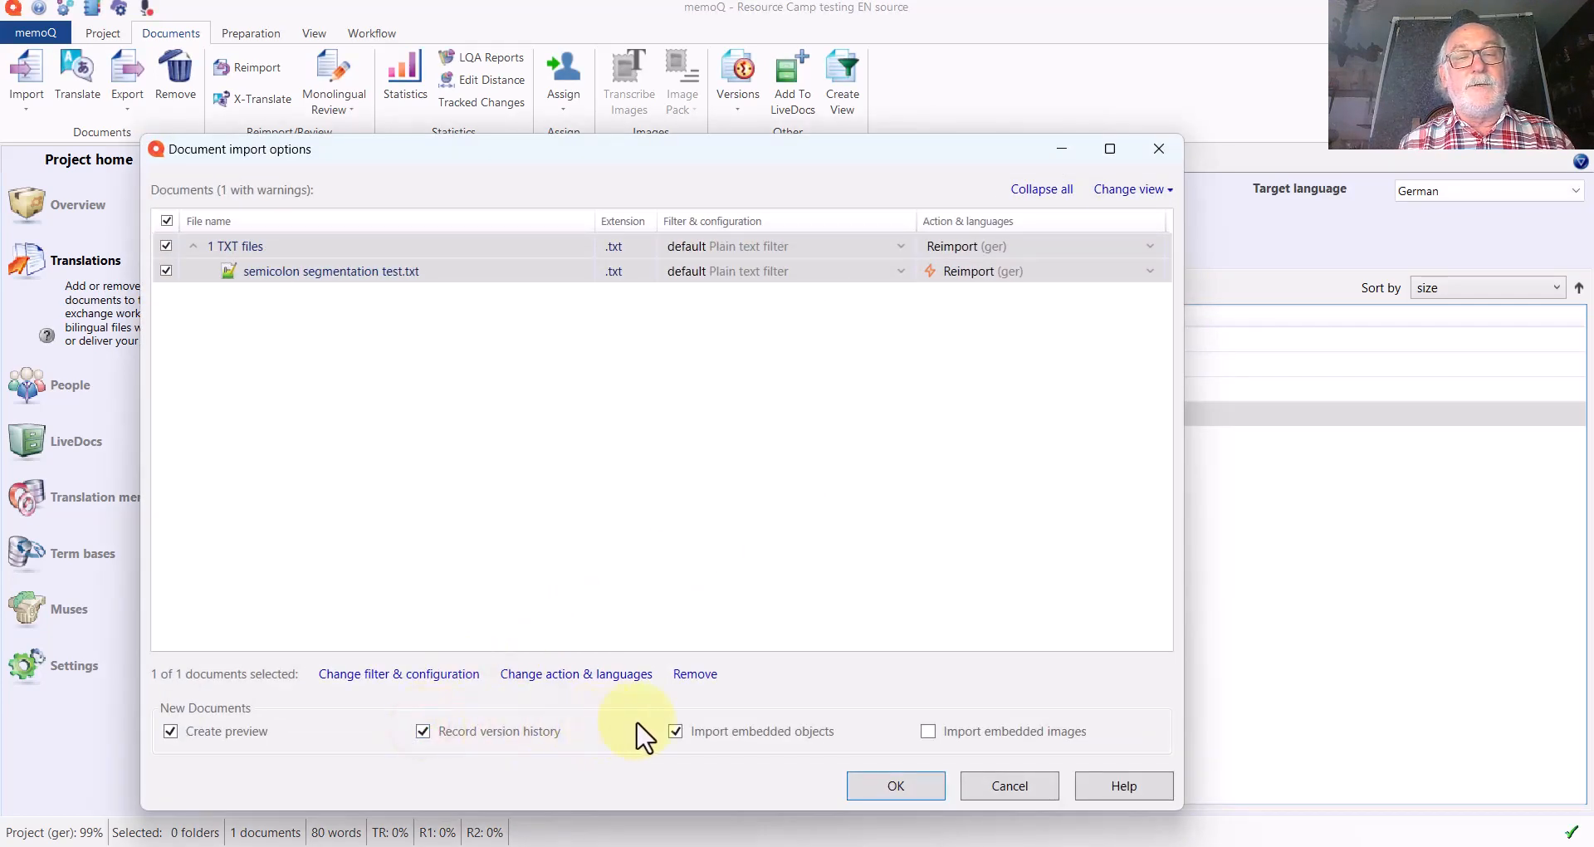
pyautogui.click(884, 785)
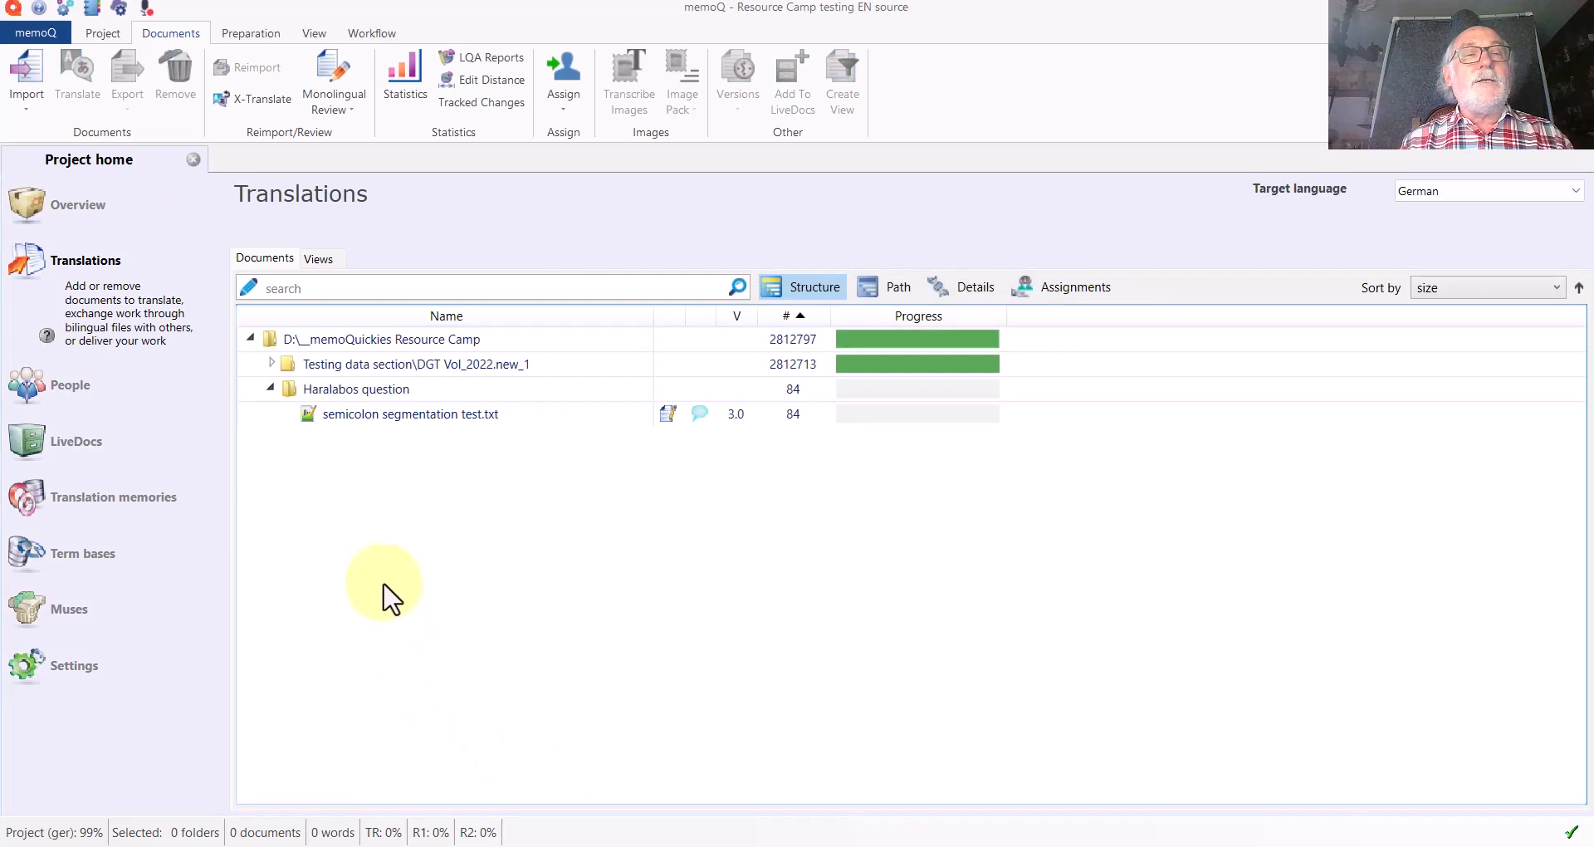
# Open version 3.0 of semicolon segmentation test.txt in the translation editor.
pyautogui.click(367, 417)
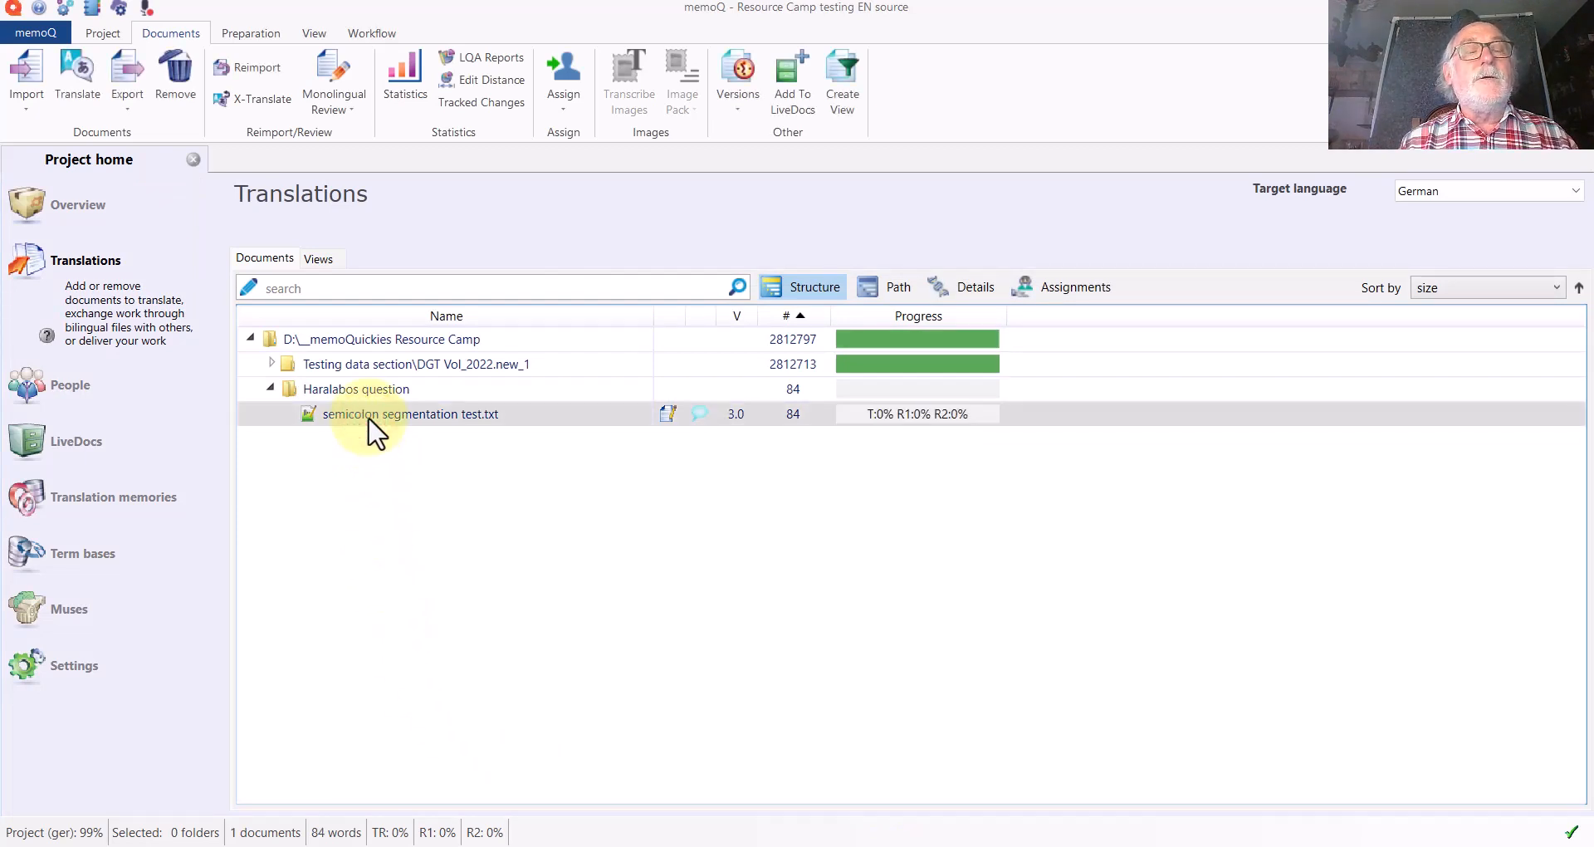
pyautogui.doubleClick(367, 418)
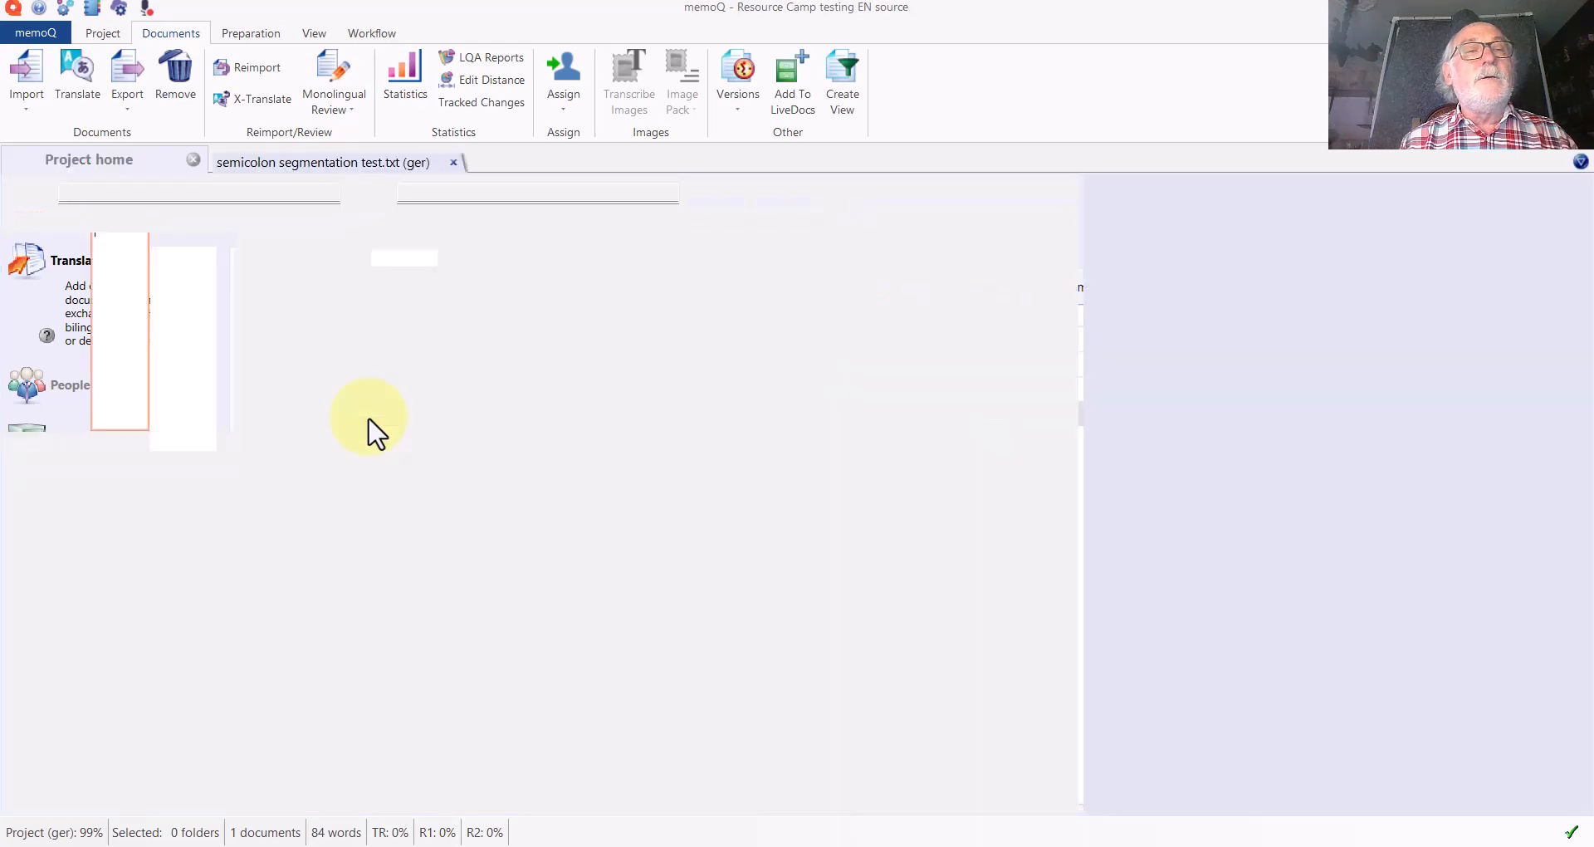